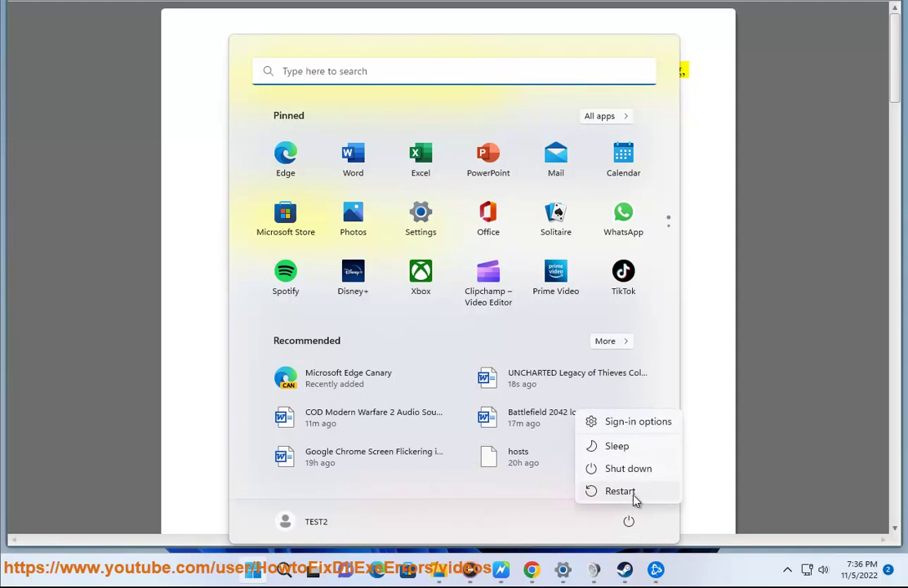
# Step: Dismiss the Start menu power options without restarting, leaving the guide's -windowed/-dx11/-dx12 launch options visible
pyautogui.click(683, 406)
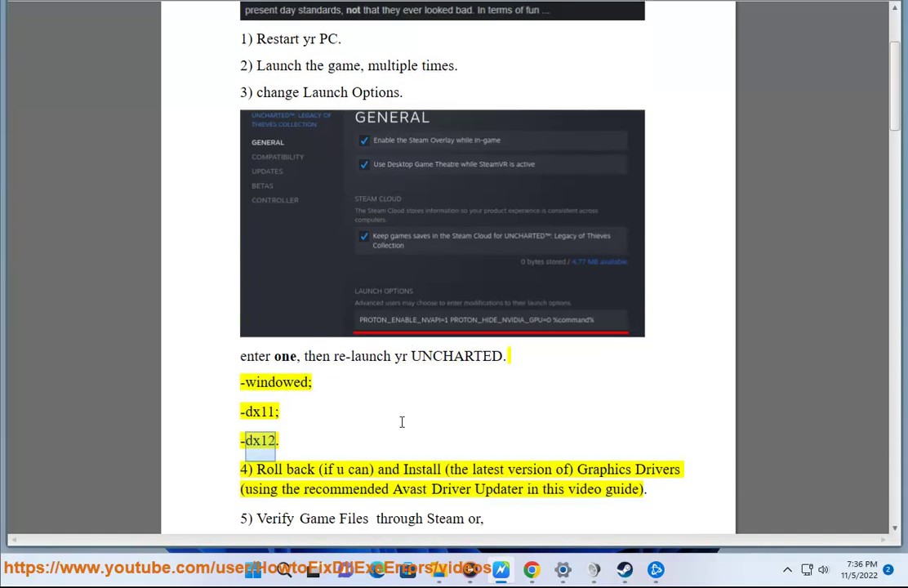
pyautogui.click(625, 569)
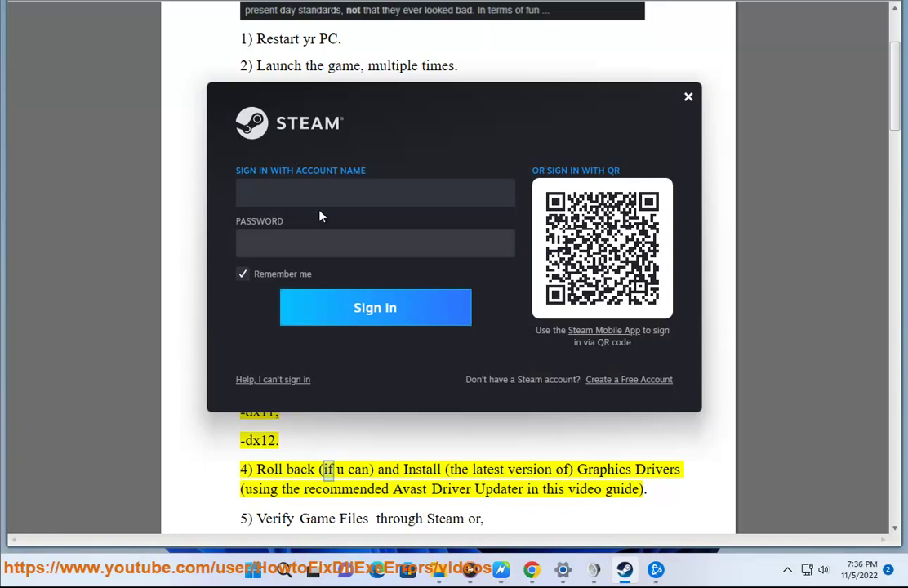
pyautogui.click(793, 407)
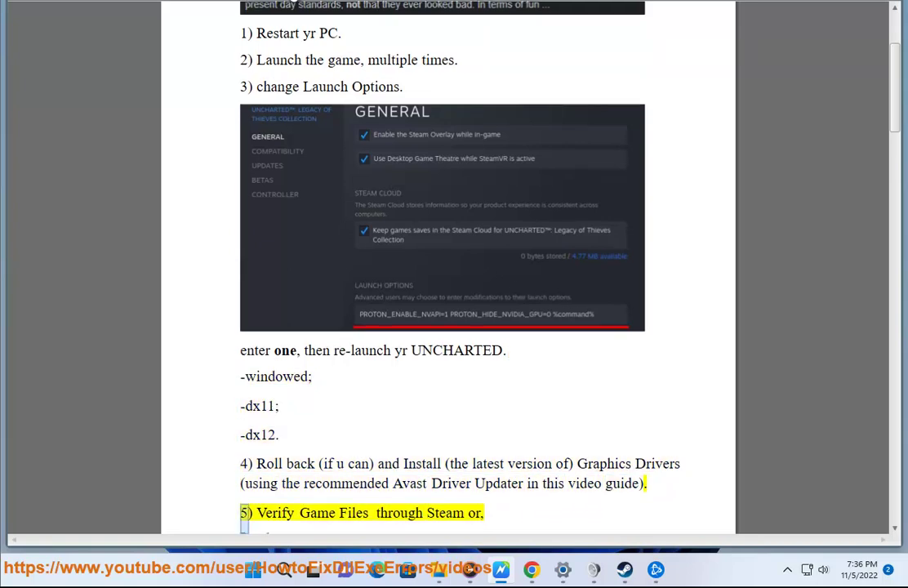
pyautogui.click(285, 569)
pyautogui.write('DV')
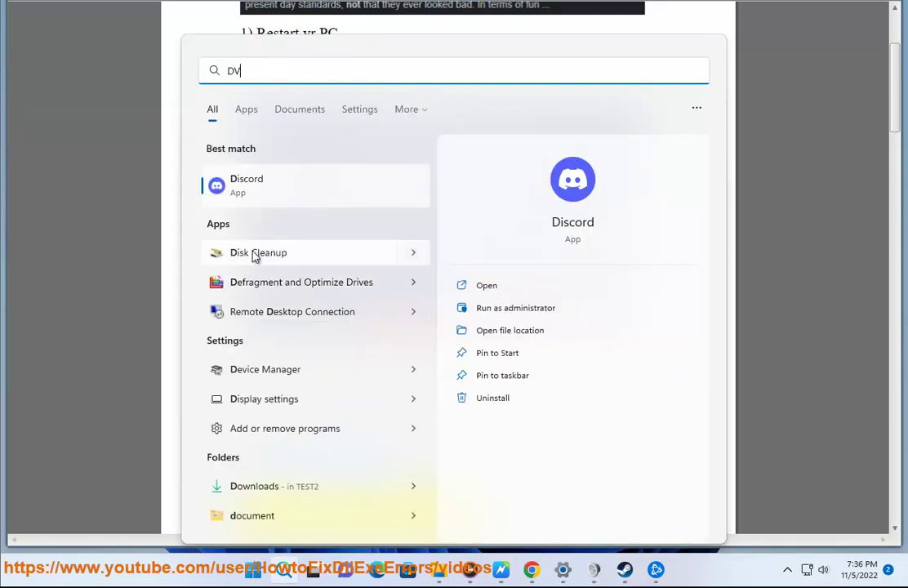
pyautogui.press('BackSpace')
pyautogui.write('E')
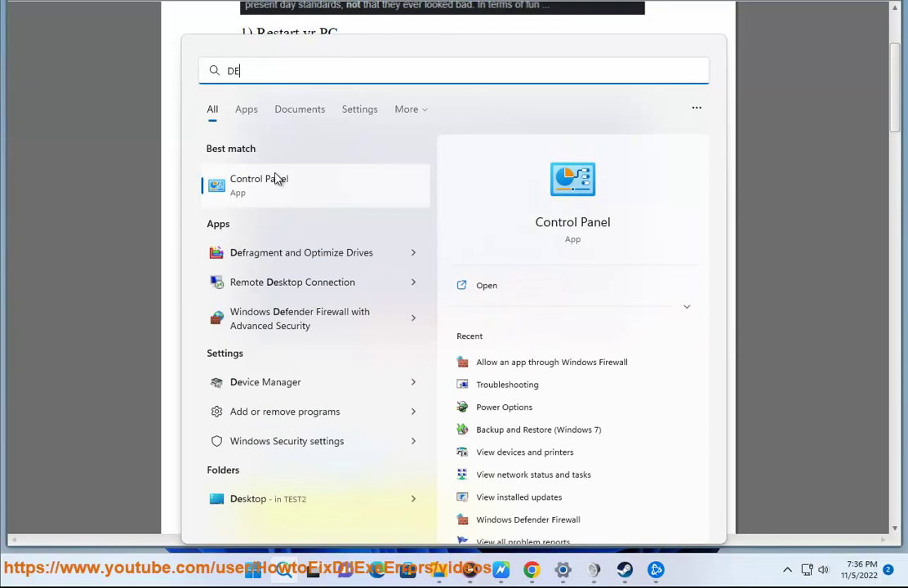
pyautogui.write('Vice Manager')
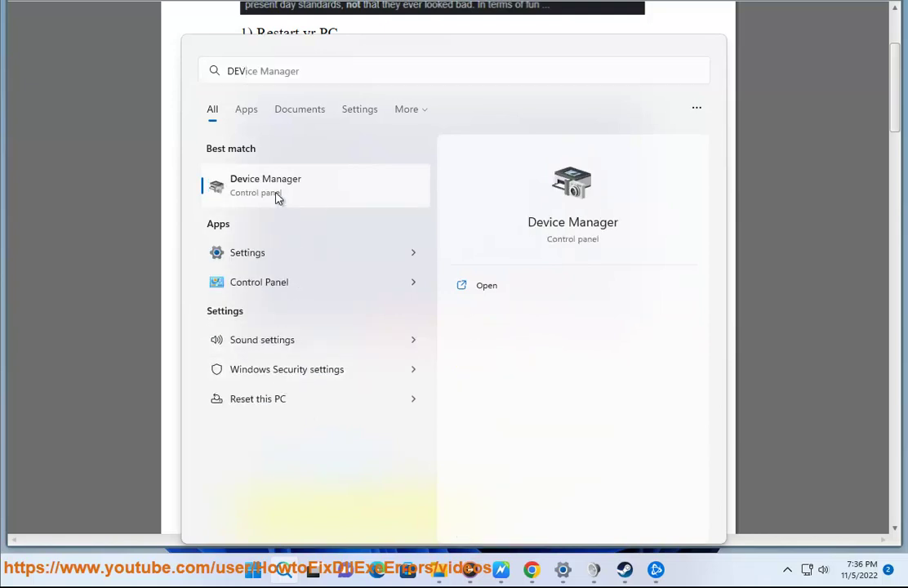
pyautogui.click(276, 194)
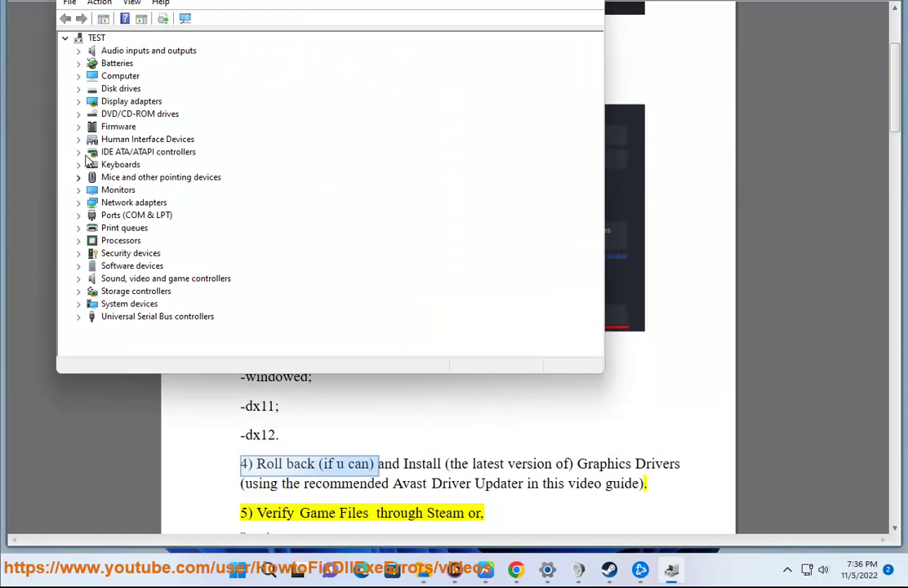
pyautogui.click(78, 190)
pyautogui.rightClick(139, 203)
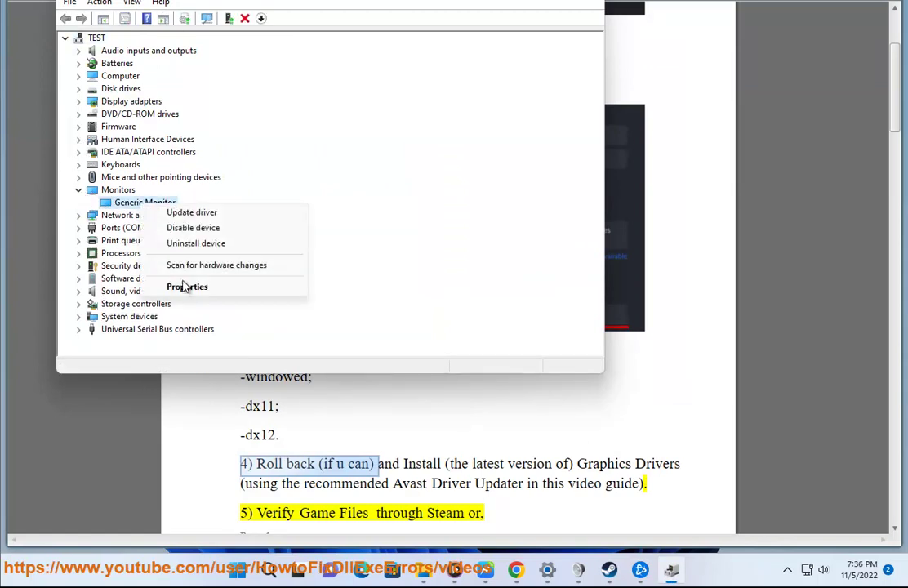
pyautogui.click(186, 288)
pyautogui.click(243, 49)
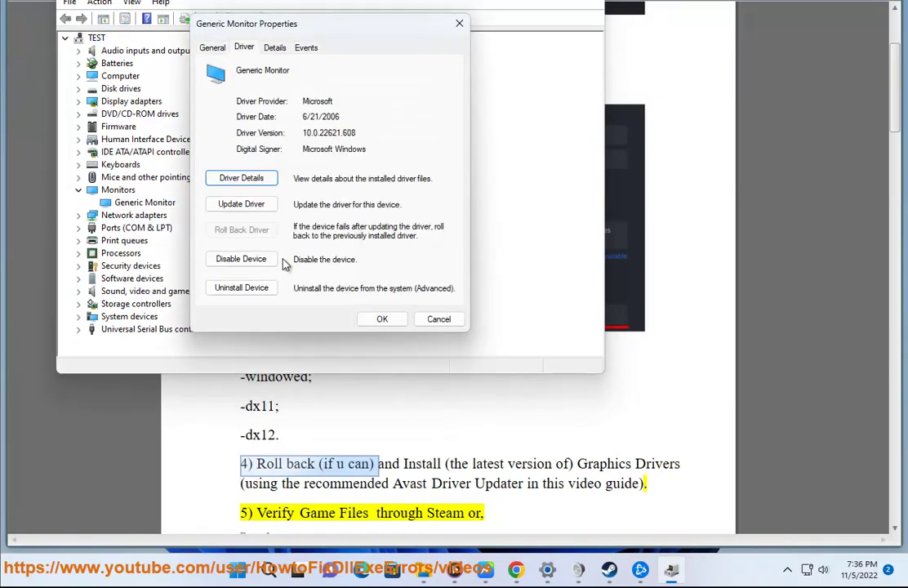
pyautogui.click(439, 319)
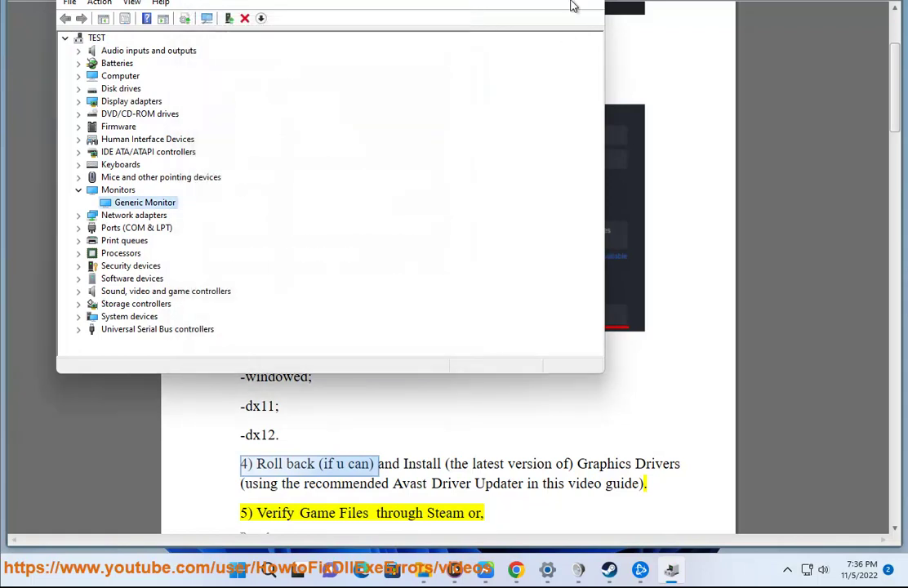
pyautogui.click(583, 1)
pyautogui.doubleClick(424, 464)
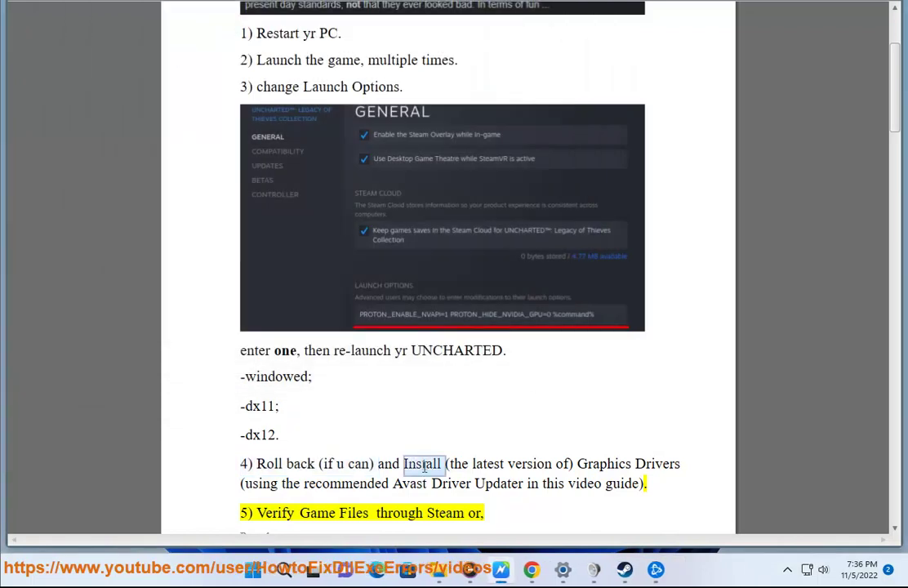
# Step: Launch Avast Driver Updater from search, rescan the 50 drivers, and switch back to the guide
pyautogui.click(284, 569)
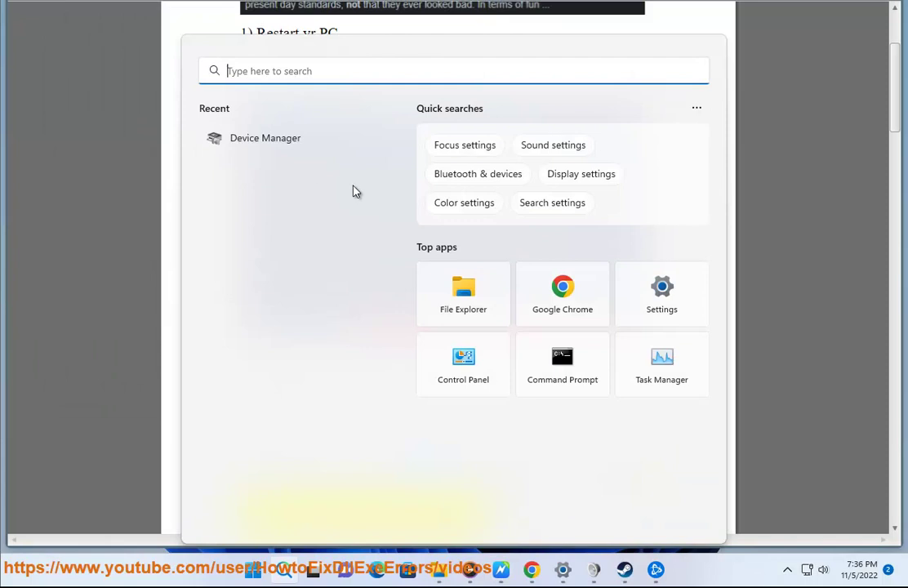
pyautogui.write('Avast Driver Updater')
pyautogui.press('Return')
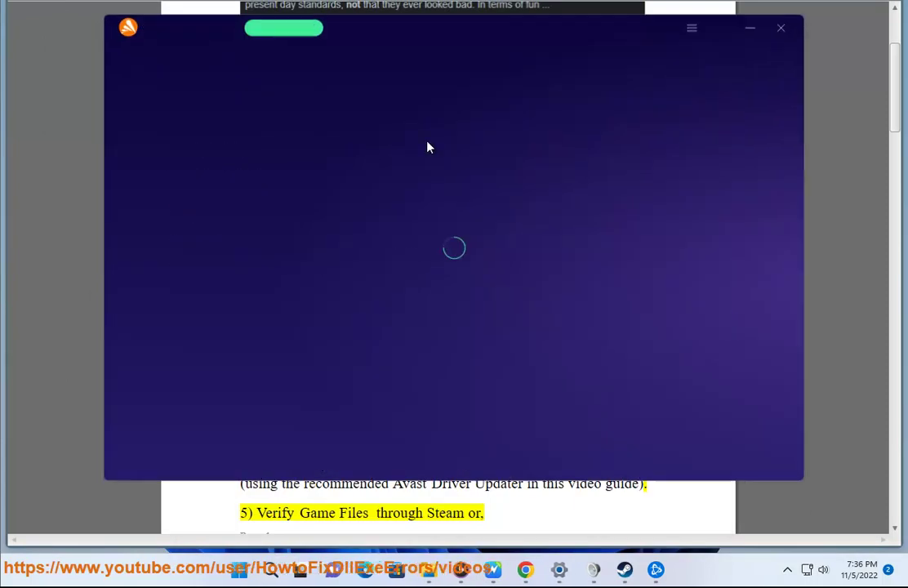
pyautogui.click(324, 309)
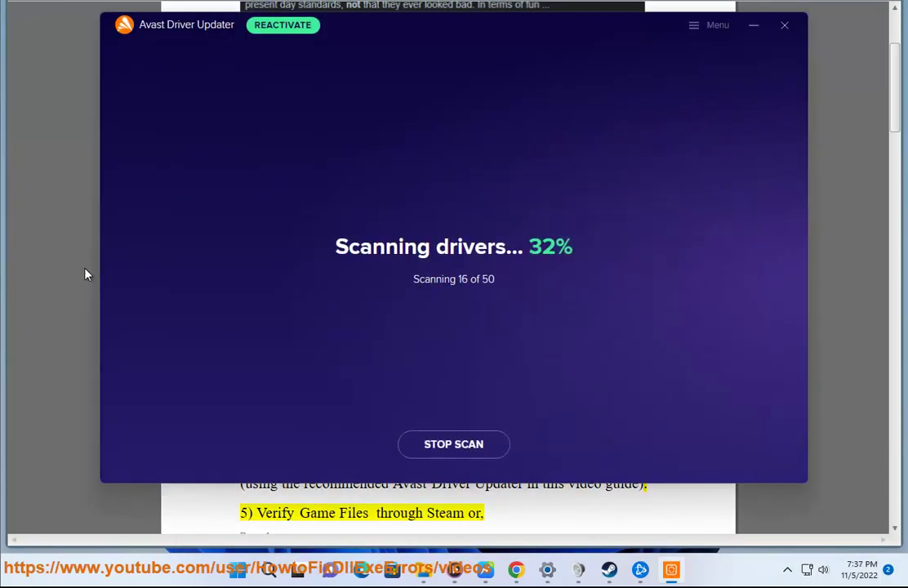
pyautogui.hotkey('alt', 'Tab')
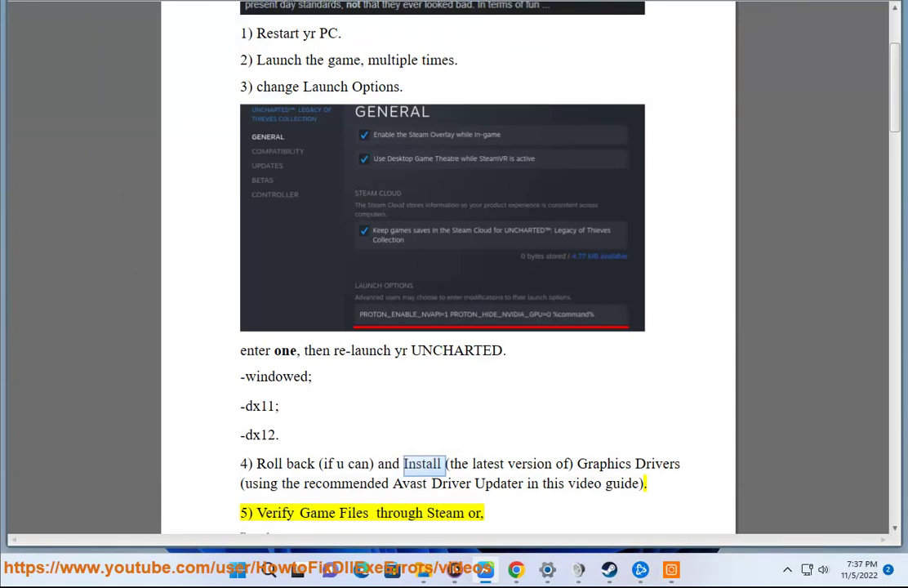
pyautogui.scroll(-5, 468, 282)
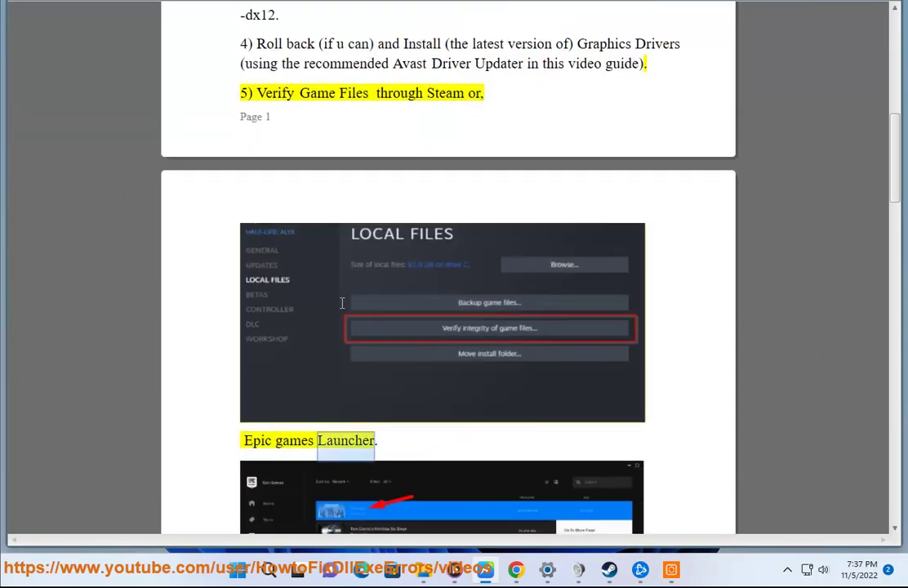
# Step: Launch the Epic Games Launcher through an 'EPIC' search and highlight the game executables text in step 7
pyautogui.scroll(-2, 373, 303)
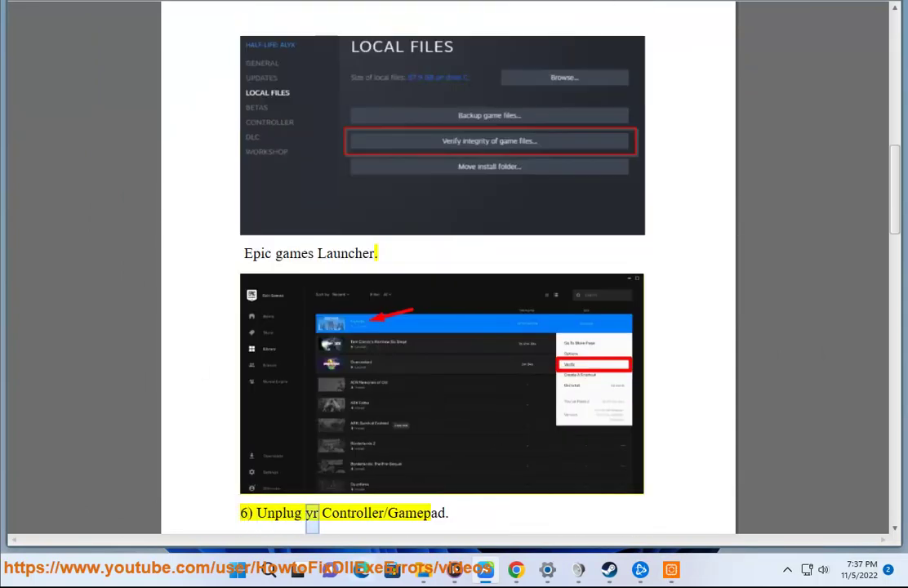
pyautogui.click(244, 579)
pyautogui.click(265, 580)
pyautogui.write('EPIC Games Launcher')
pyautogui.click(270, 186)
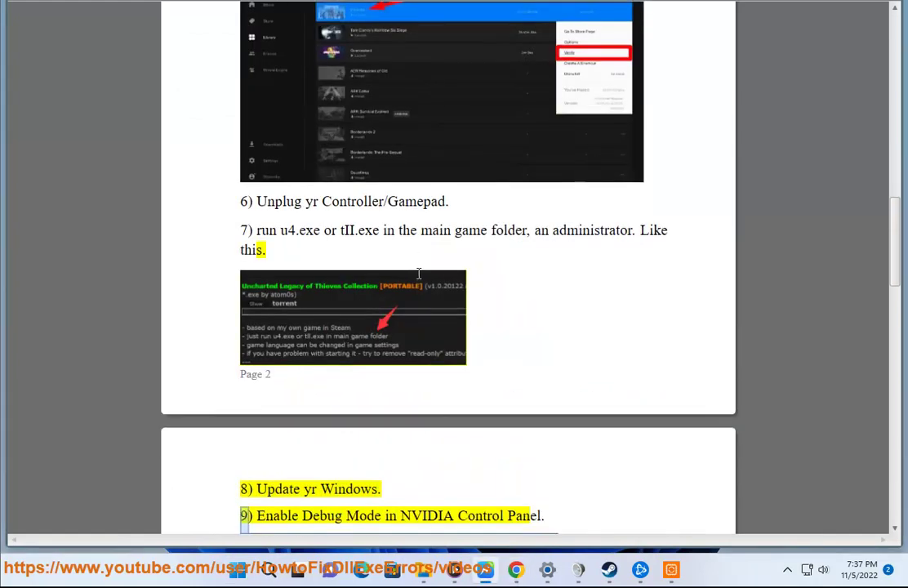
pyautogui.moveTo(313, 232); pyautogui.dragTo(444, 230)
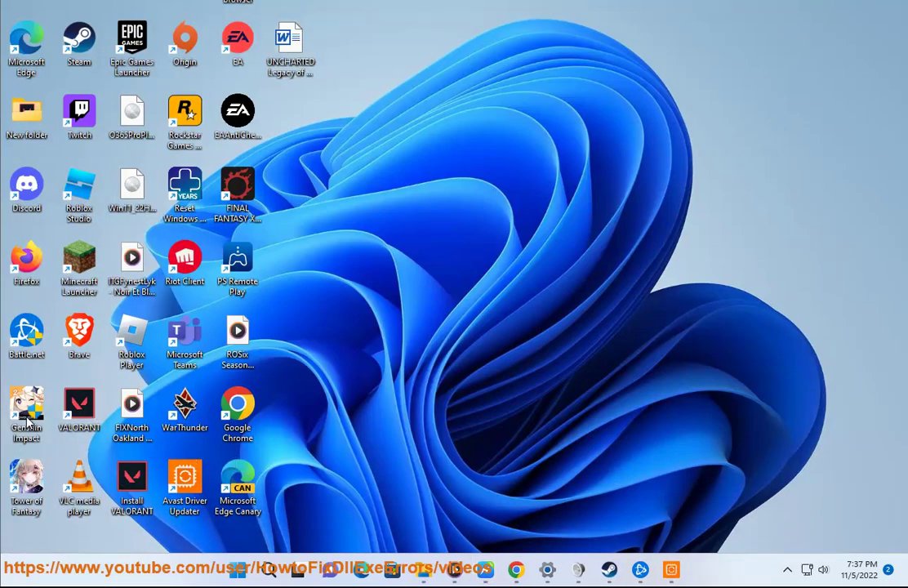
# Step: Run the Genshin Impact launcher as administrator from its install folder, decline the prompt, then close the windows
pyautogui.rightClick(26, 422)
pyautogui.click(117, 263)
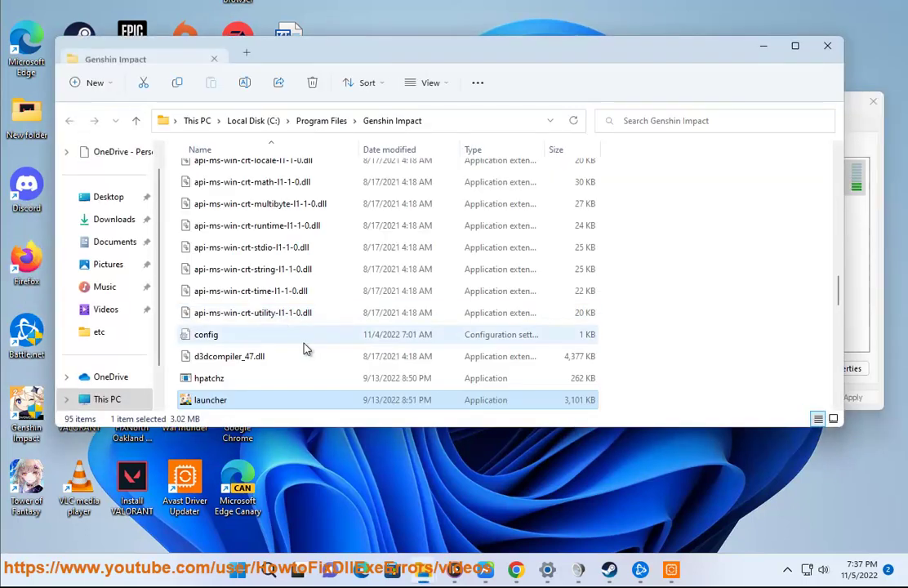
pyautogui.rightClick(209, 402)
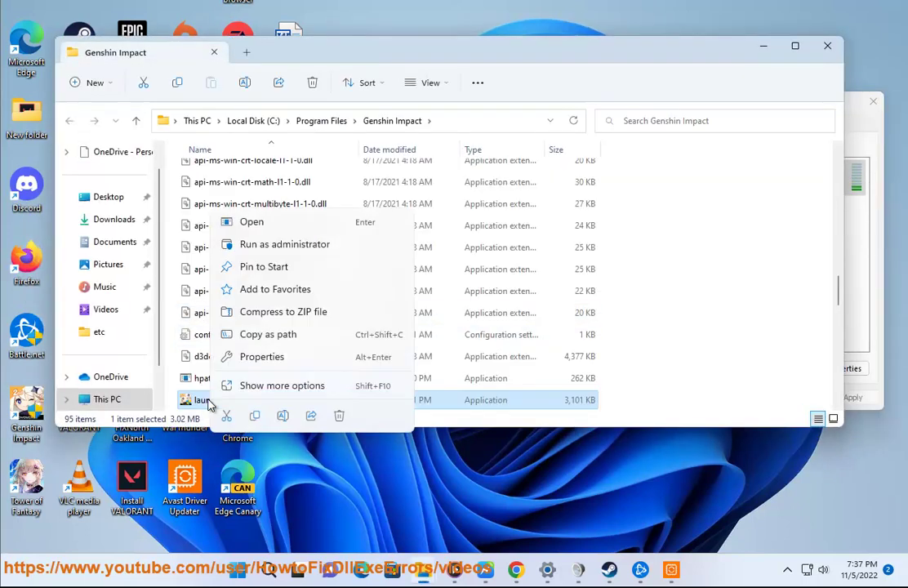
pyautogui.click(314, 244)
pyautogui.click(526, 374)
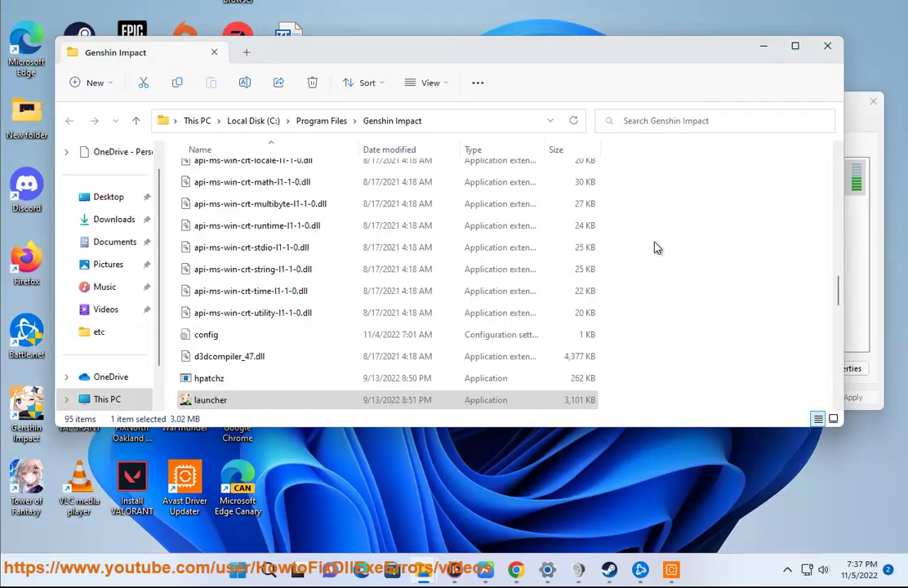
pyautogui.click(827, 46)
pyautogui.click(873, 100)
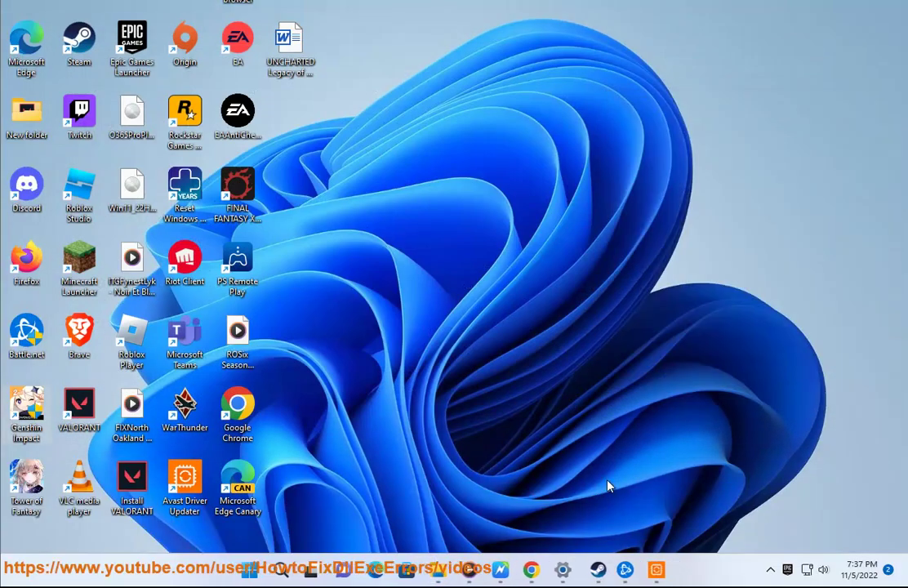
pyautogui.click(486, 570)
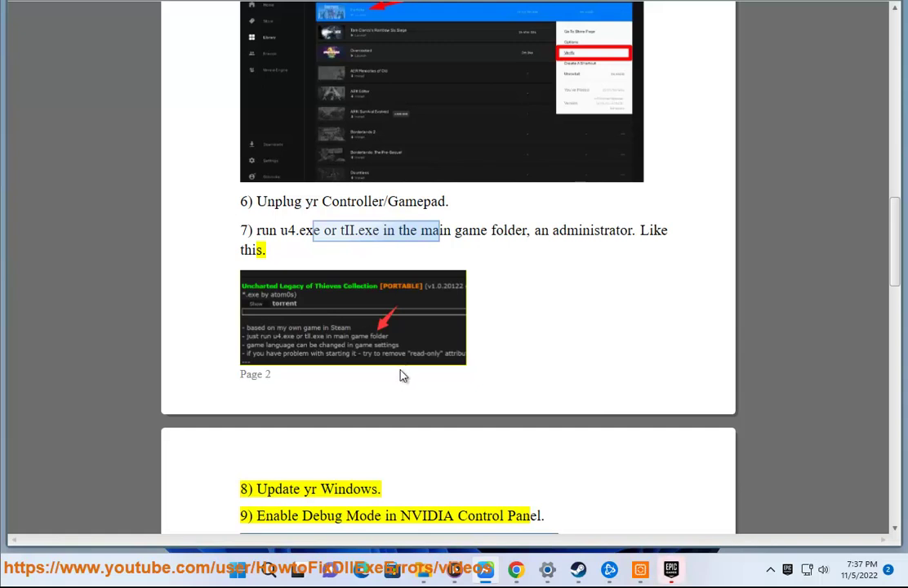
# Step: Check for updates on the Windows Update page of Settings, then return to step 8
pyautogui.doubleClick(278, 488)
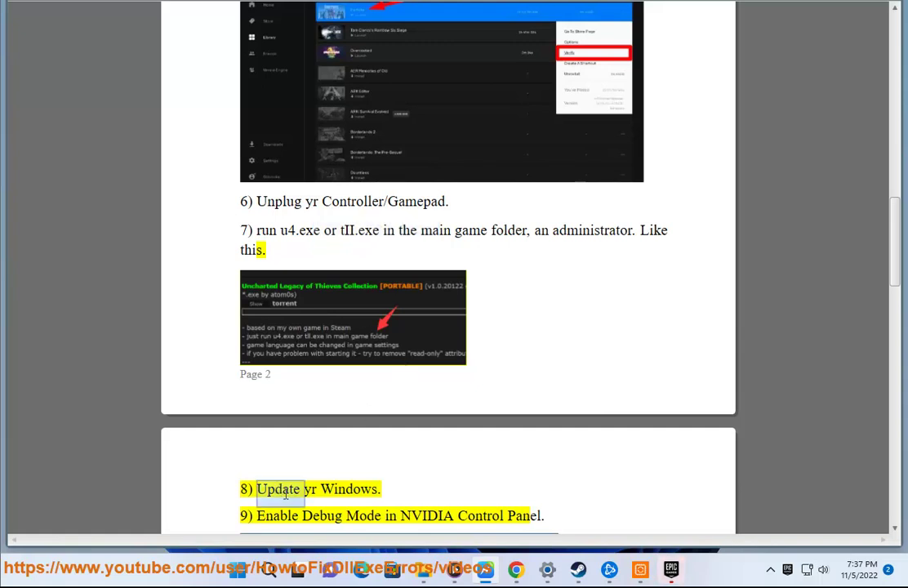
pyautogui.click(548, 570)
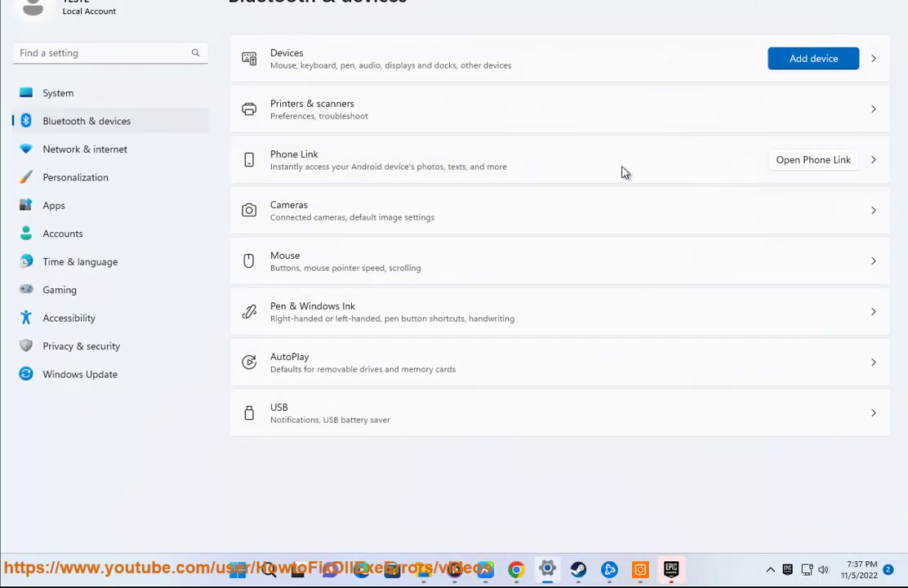
pyautogui.click(88, 376)
pyautogui.click(842, 65)
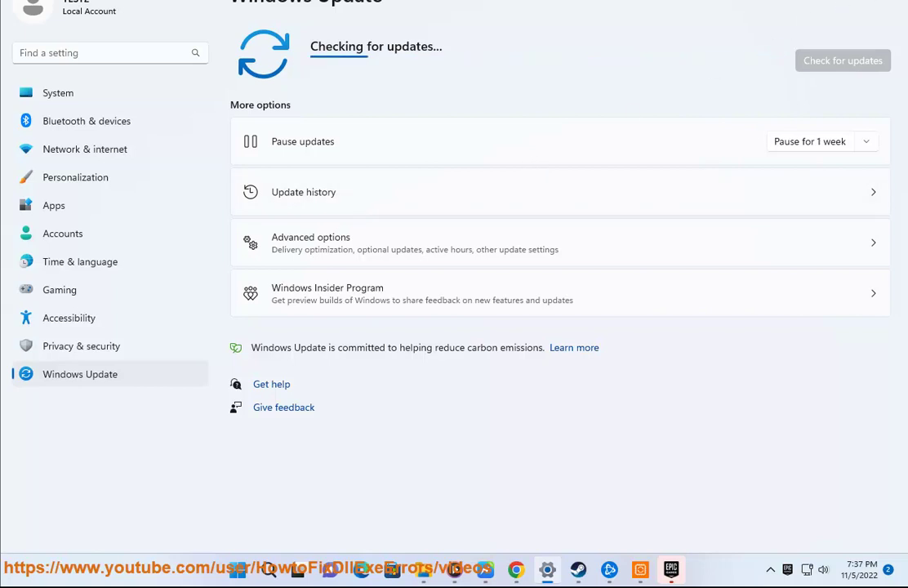
pyautogui.hotkey('alt', 'Tab')
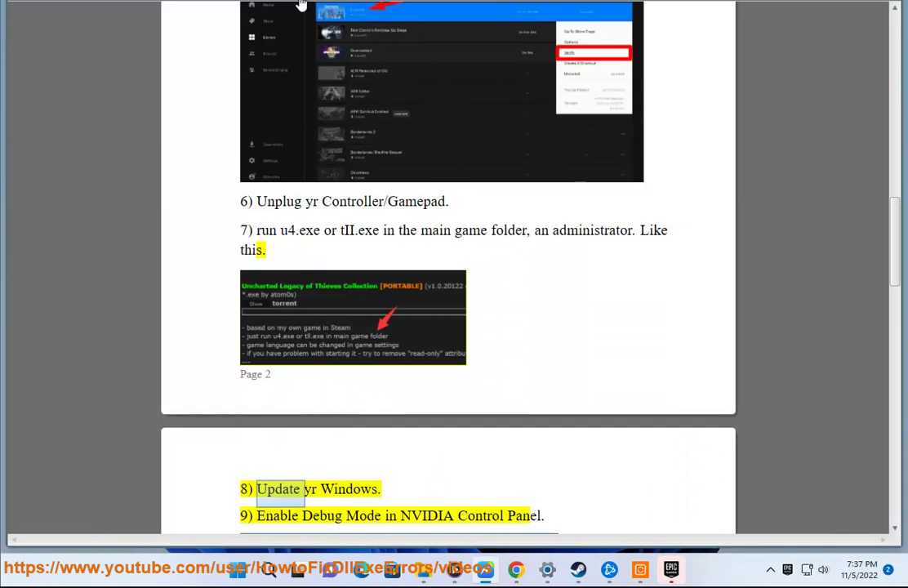
# Step: Open Control Panel's list of apps allowed through Windows Defender Firewall, following item 10
pyautogui.scroll(-5, 612, 384)
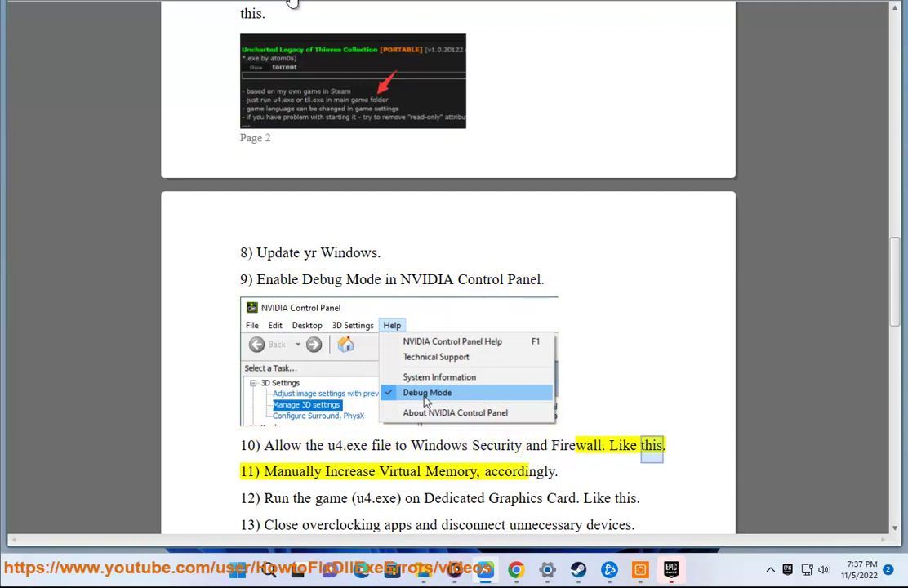
pyautogui.moveTo(327, 446); pyautogui.dragTo(531, 447)
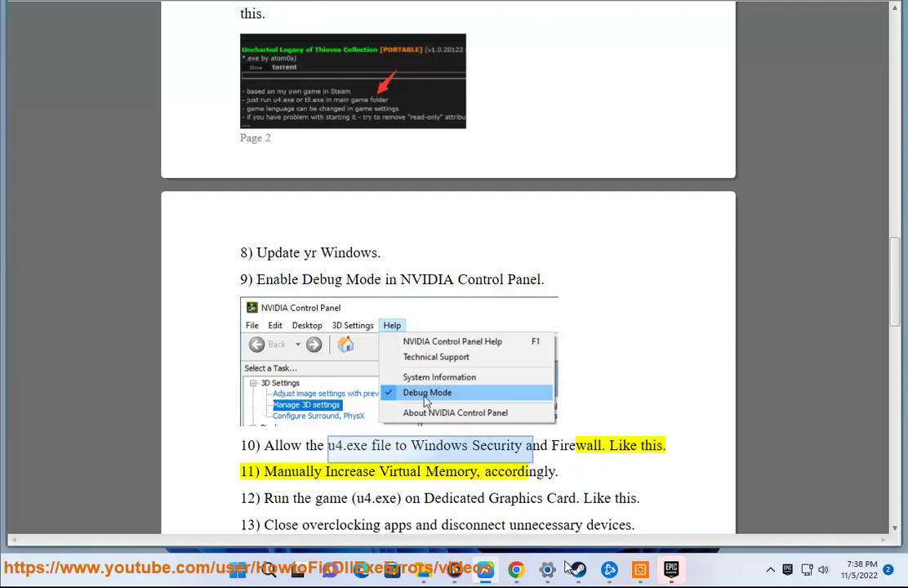
pyautogui.click(269, 570)
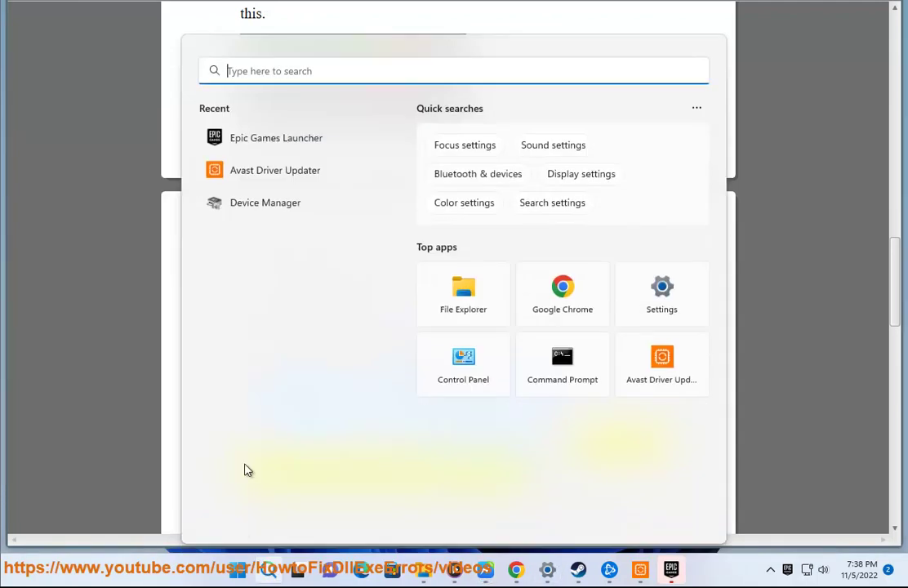
pyautogui.click(487, 373)
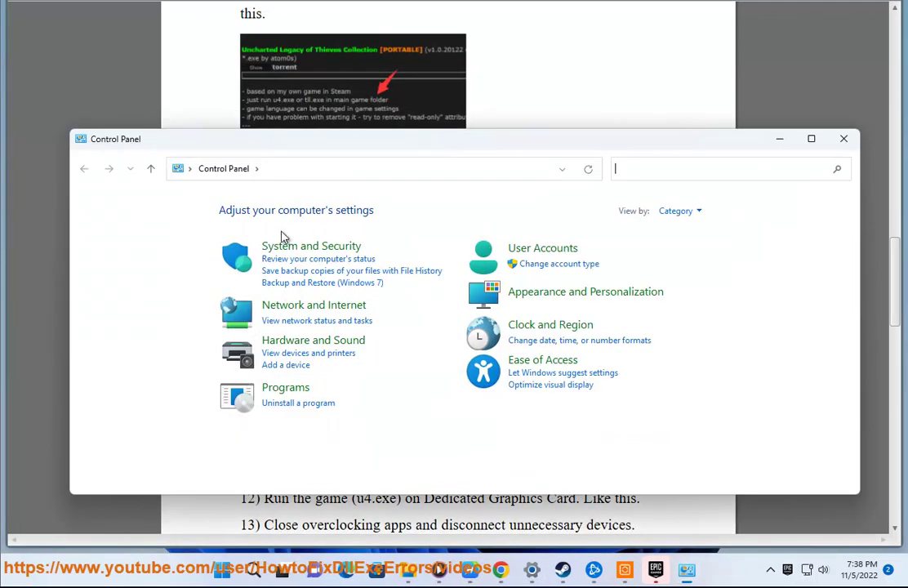
pyautogui.click(281, 248)
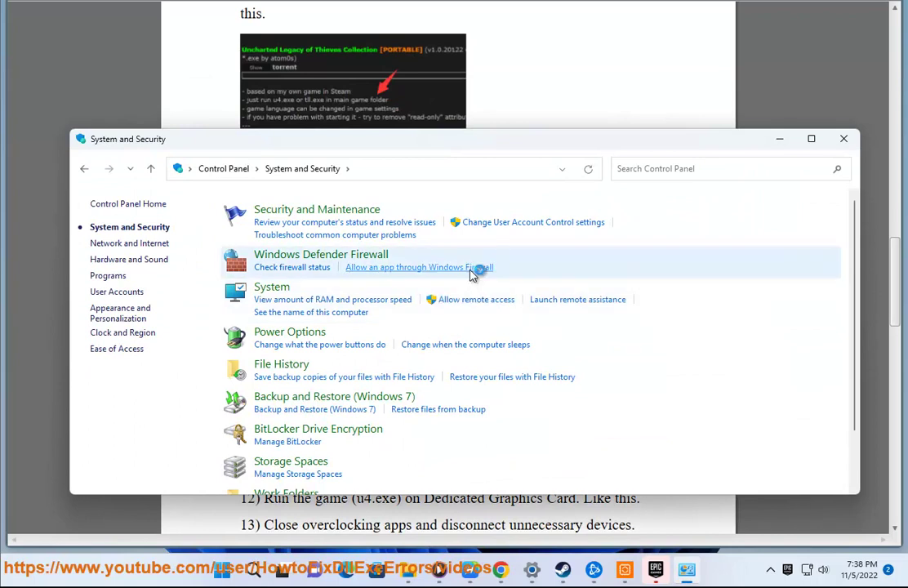
pyautogui.click(471, 269)
# Step: Unlock the allowed apps list and pick Battle.net as another app to allow
pyautogui.click(615, 245)
pyautogui.scroll(-1, 662, 290)
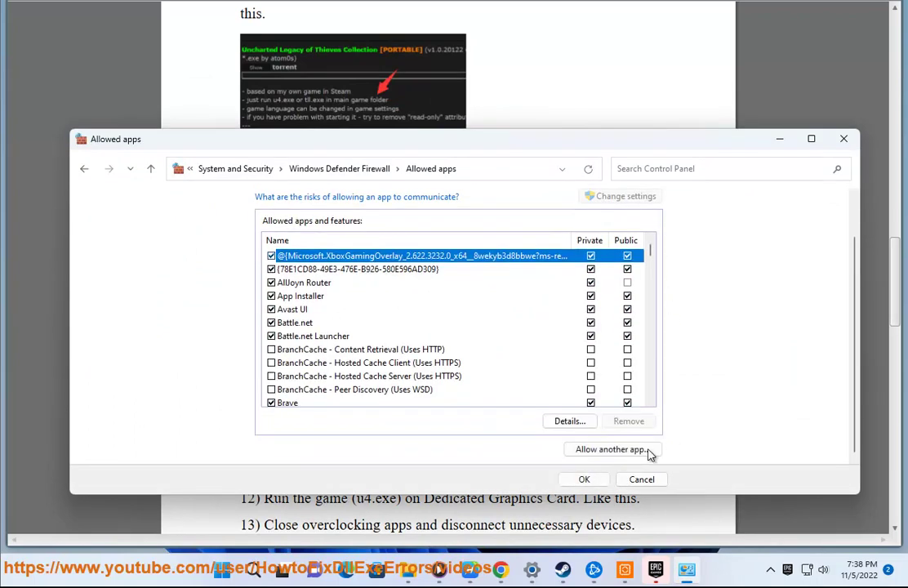
pyautogui.click(626, 449)
pyautogui.click(552, 389)
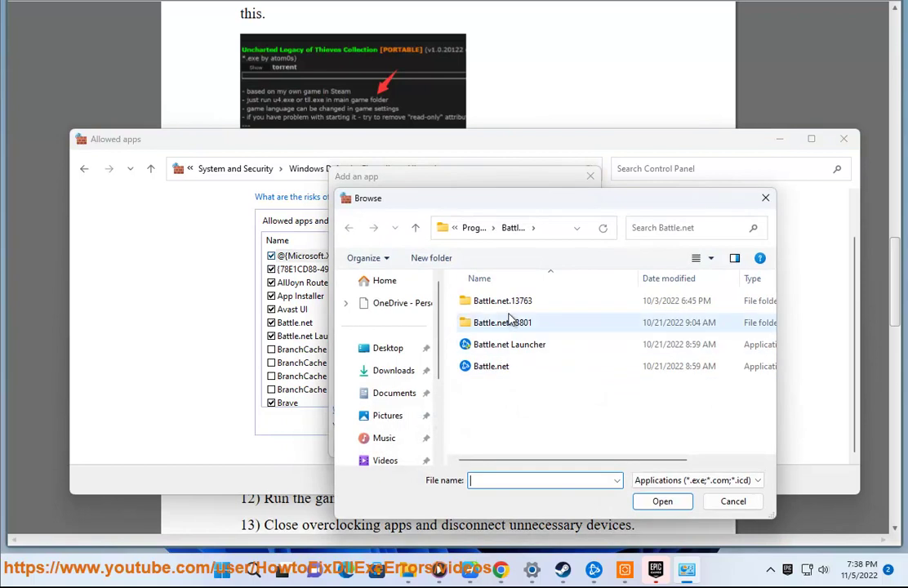
pyautogui.click(490, 366)
pyautogui.click(660, 500)
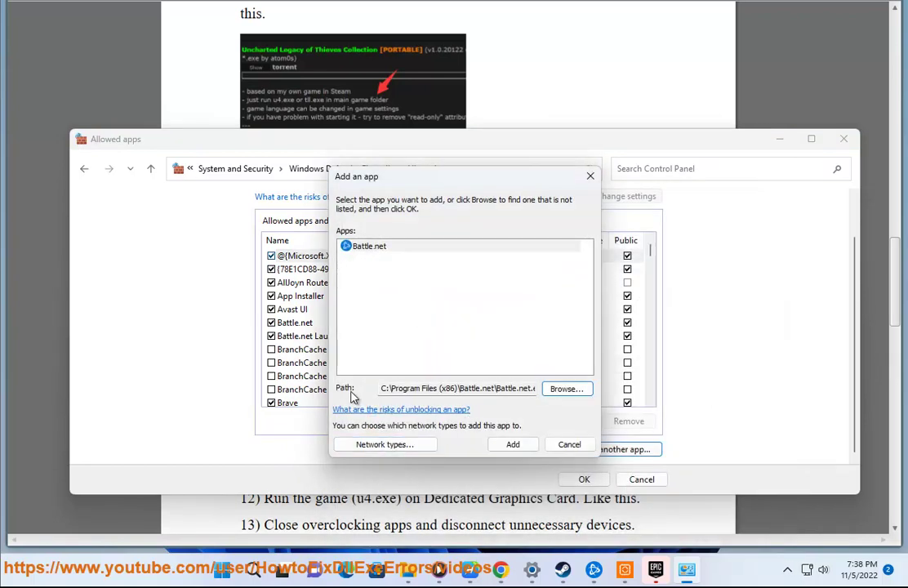
# Step: Allow Battle.net on private and public networks; after the already-listed error, cancel and close
pyautogui.click(359, 444)
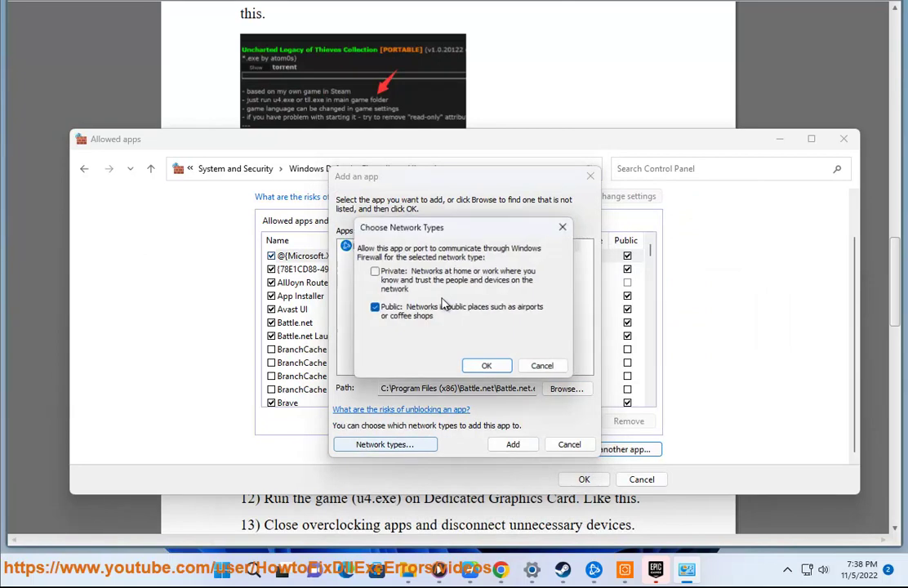
pyautogui.moveTo(481, 234); pyautogui.dragTo(714, 243)
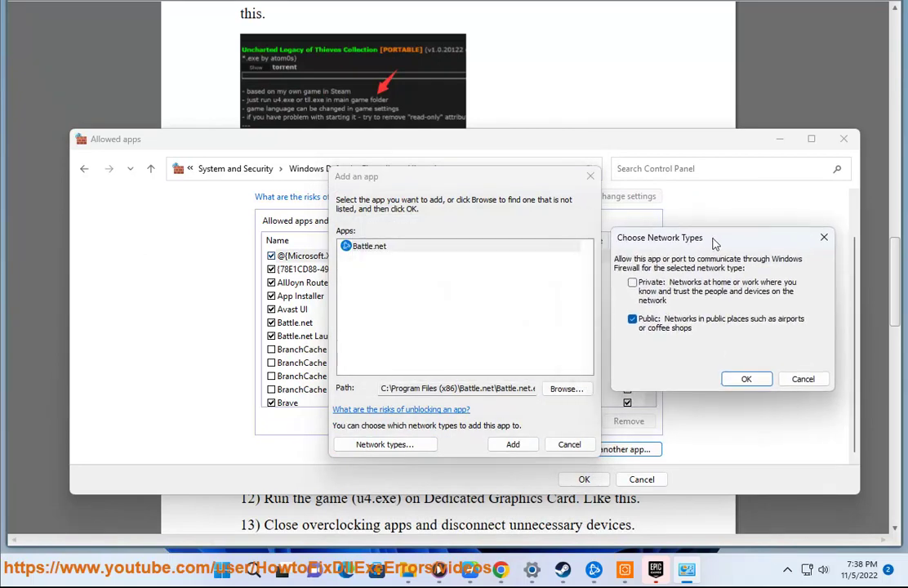
pyautogui.click(748, 380)
pyautogui.click(513, 444)
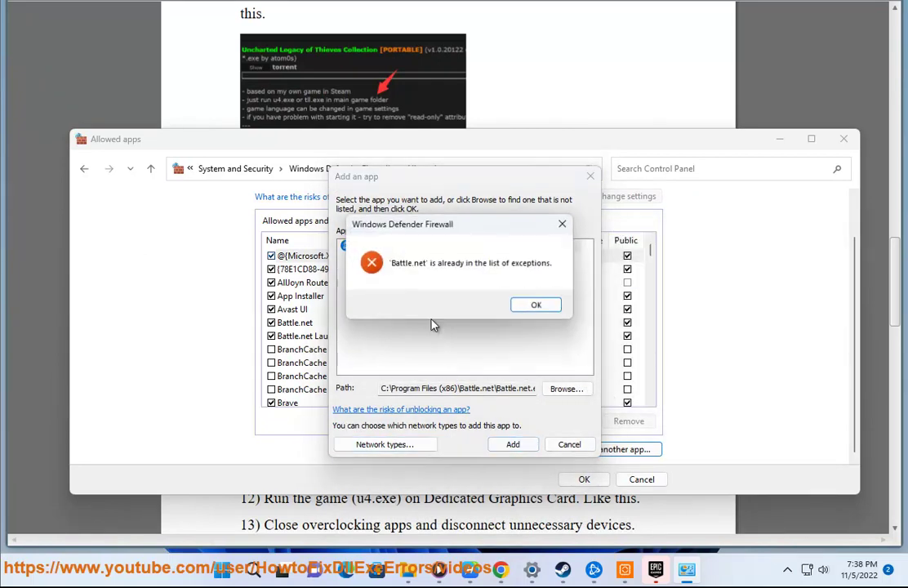
pyautogui.click(536, 304)
pyautogui.click(569, 444)
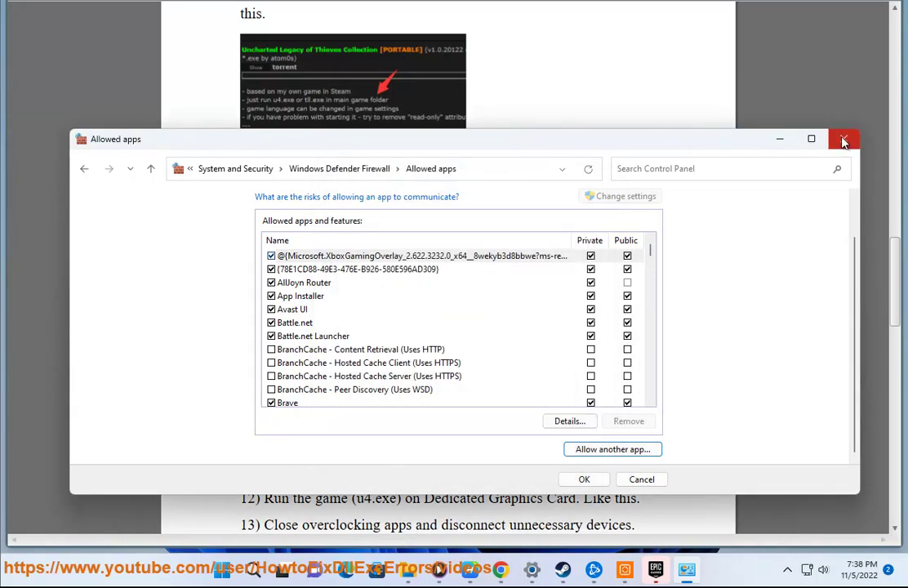
pyautogui.click(844, 141)
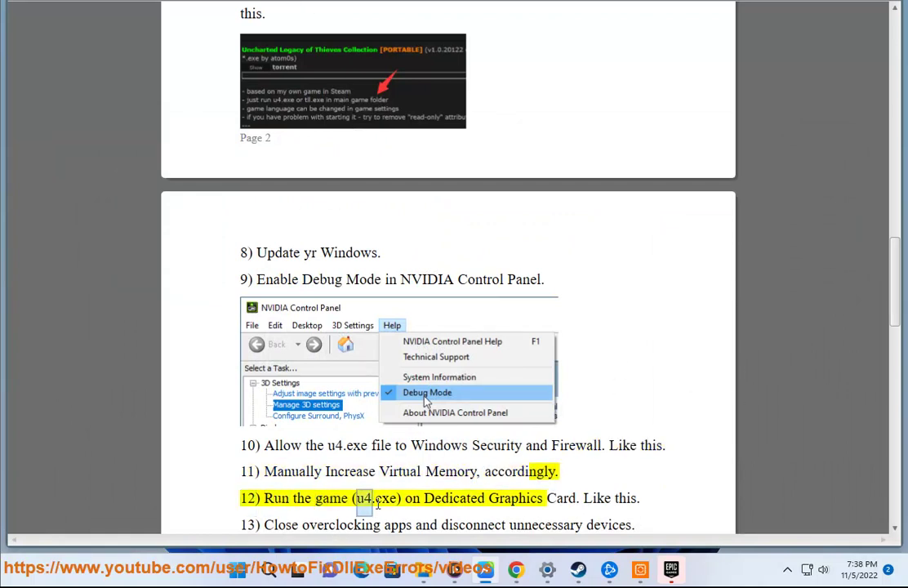
# Step: Reach the Virtual Memory dialog via an 'adv' search, Advanced system settings and Performance options
pyautogui.click(269, 570)
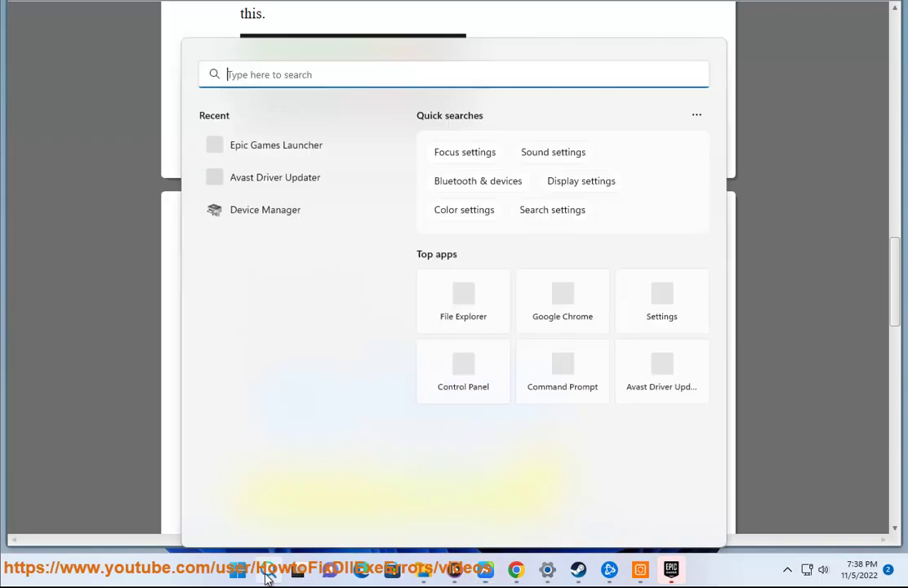
pyautogui.write('AV')
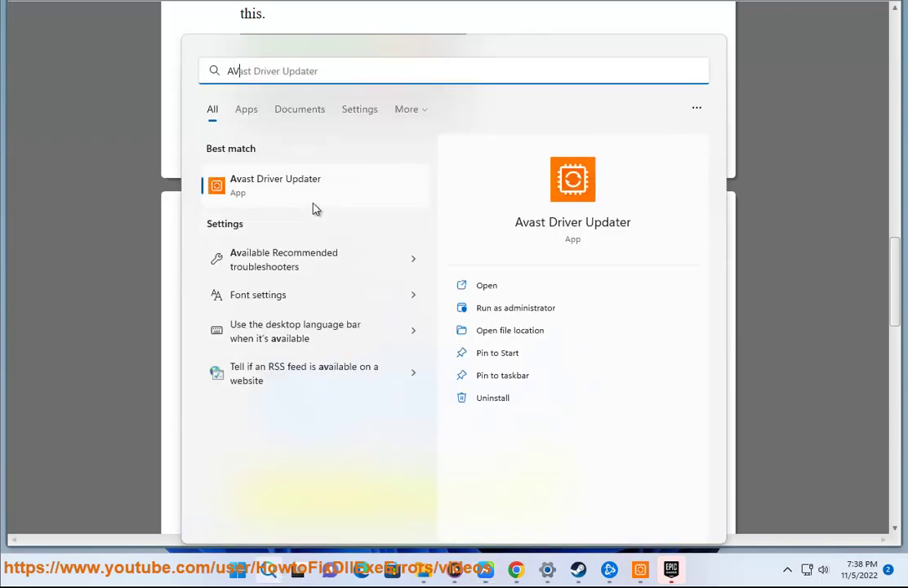
pyautogui.press('BackSpace')
pyautogui.write('D')
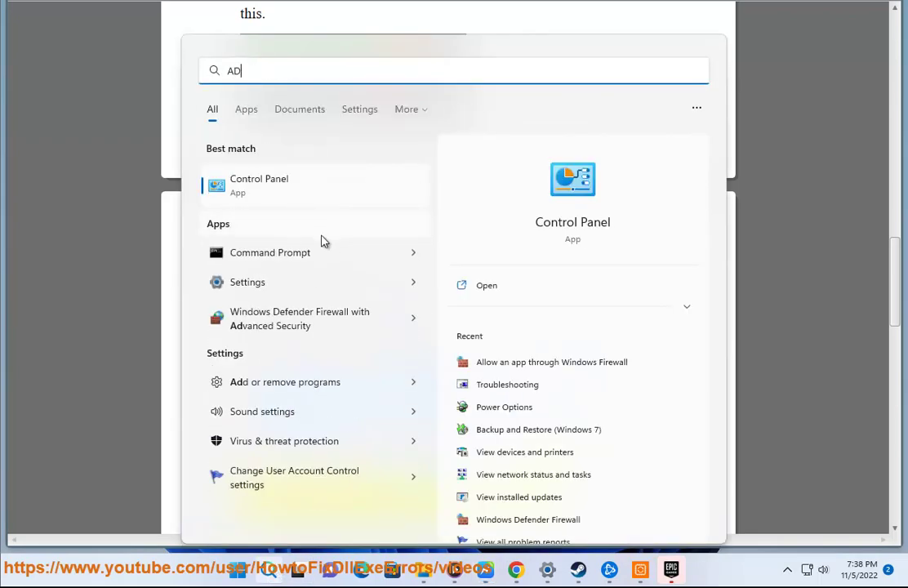
pyautogui.write('V')
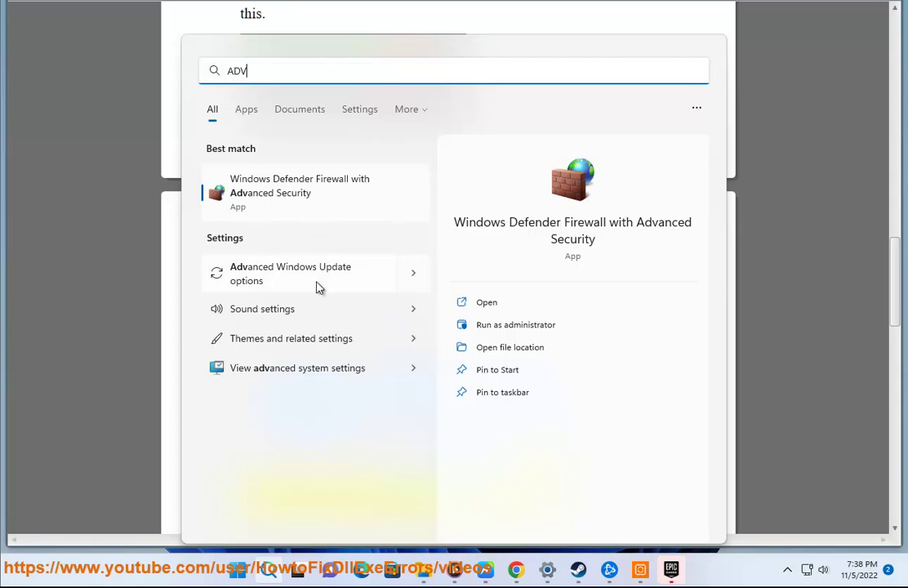
pyautogui.click(319, 371)
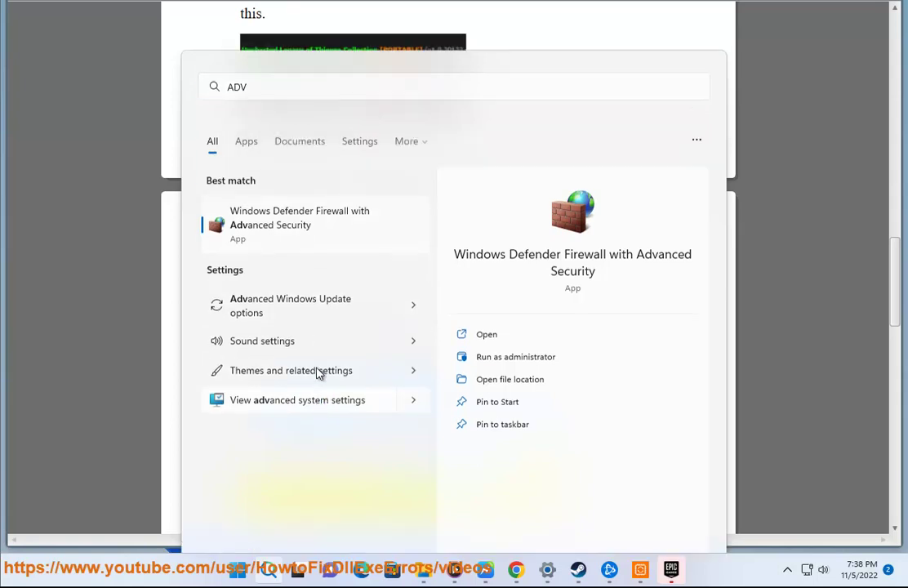
pyautogui.click(358, 169)
pyautogui.moveTo(347, 123); pyautogui.dragTo(621, 50)
pyautogui.click(500, 69)
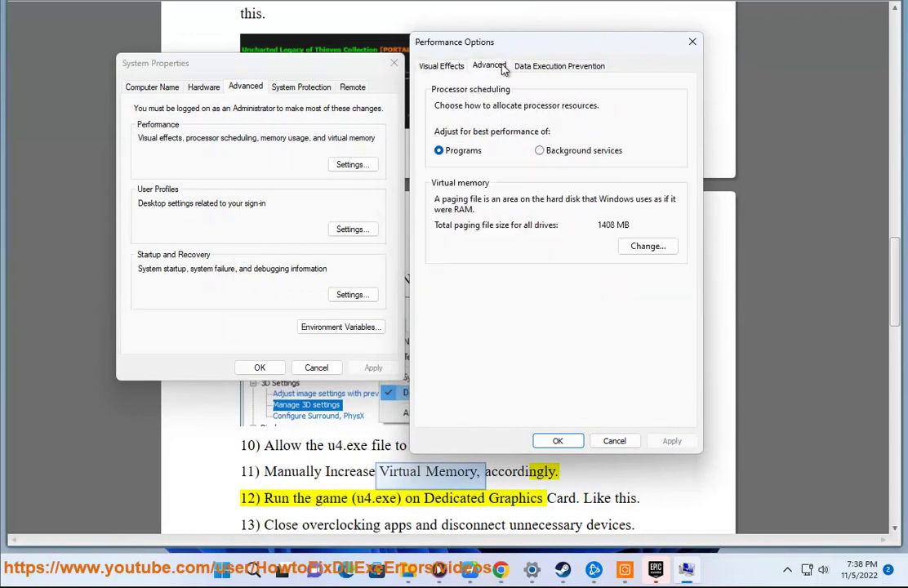
pyautogui.click(651, 251)
pyautogui.moveTo(586, 77); pyautogui.dragTo(442, 219)
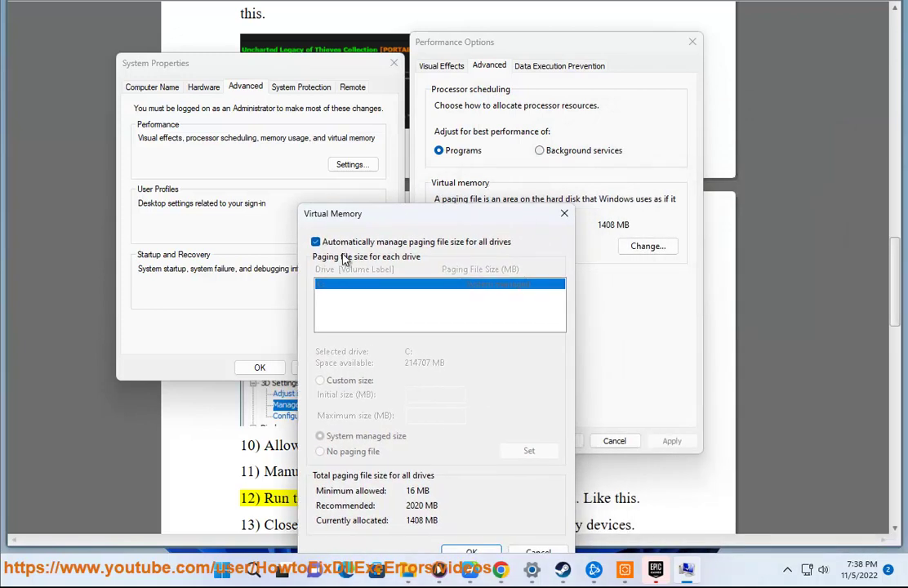
# Step: Turn off automatic paging, give drive C a 180000–190000 MB custom size, and close the dialogs
pyautogui.click(316, 242)
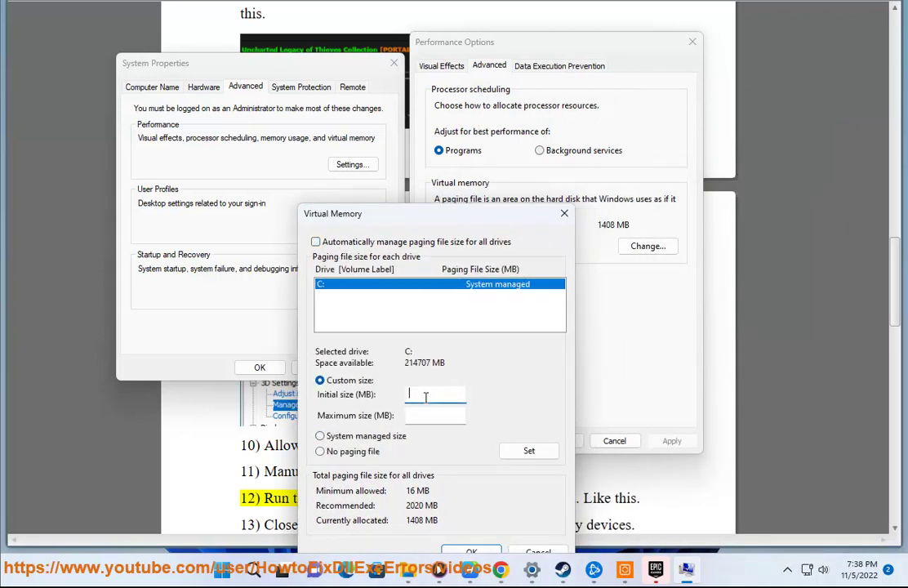
pyautogui.write('190000')
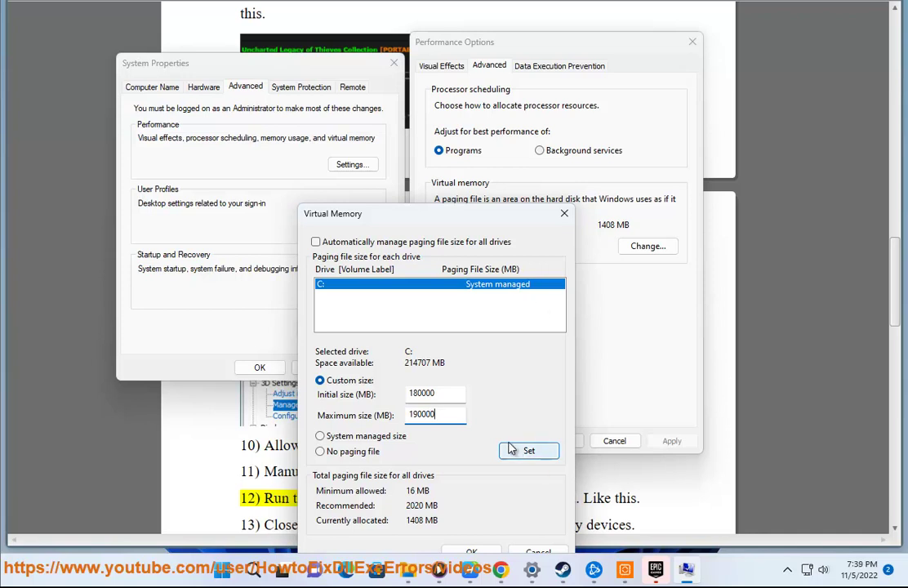
pyautogui.click(564, 213)
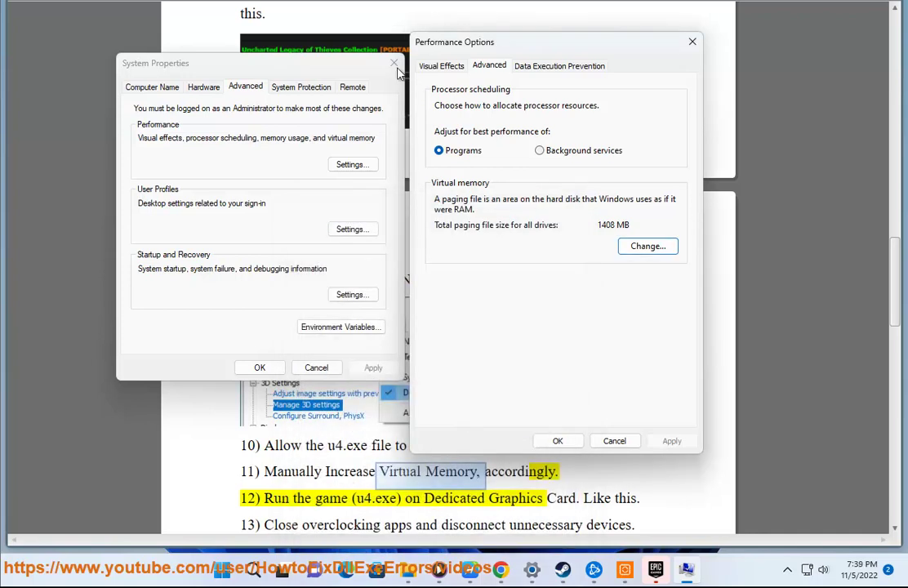
pyautogui.click(692, 42)
pyautogui.click(259, 368)
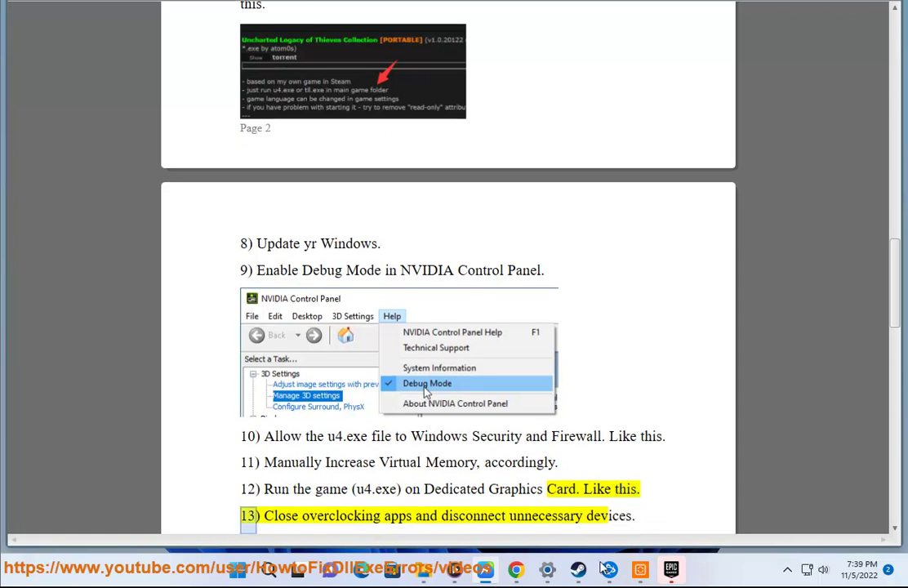
pyautogui.click(554, 573)
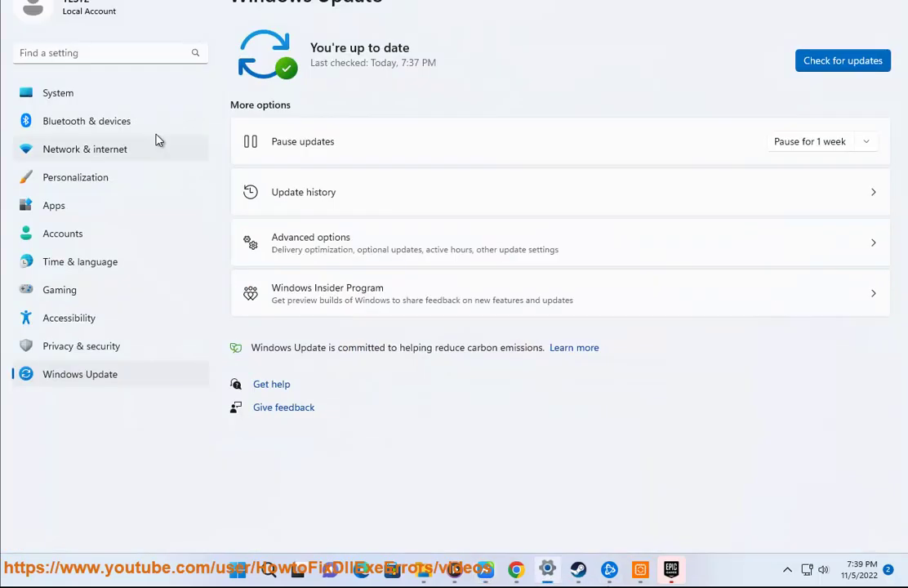
pyautogui.click(59, 93)
pyautogui.click(353, 141)
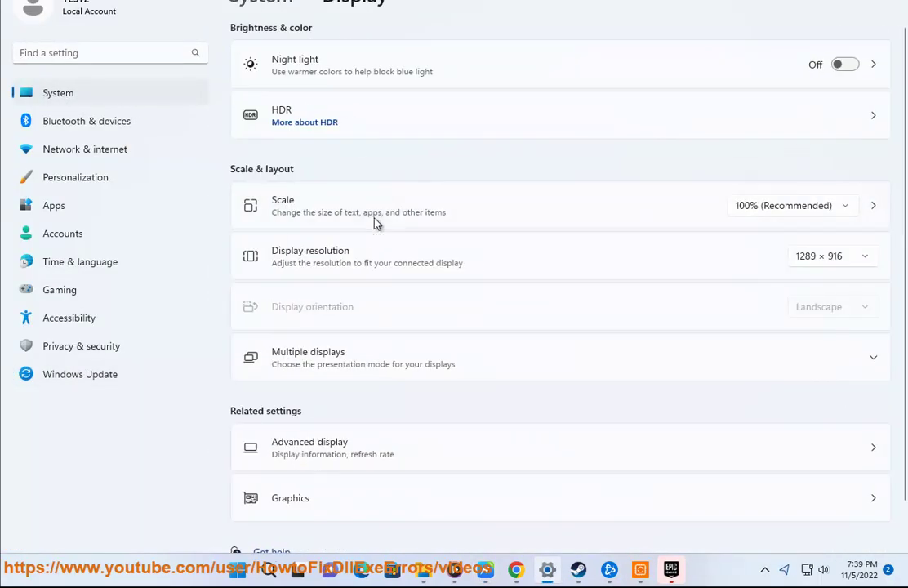
pyautogui.scroll(-2, 357, 490)
pyautogui.click(276, 459)
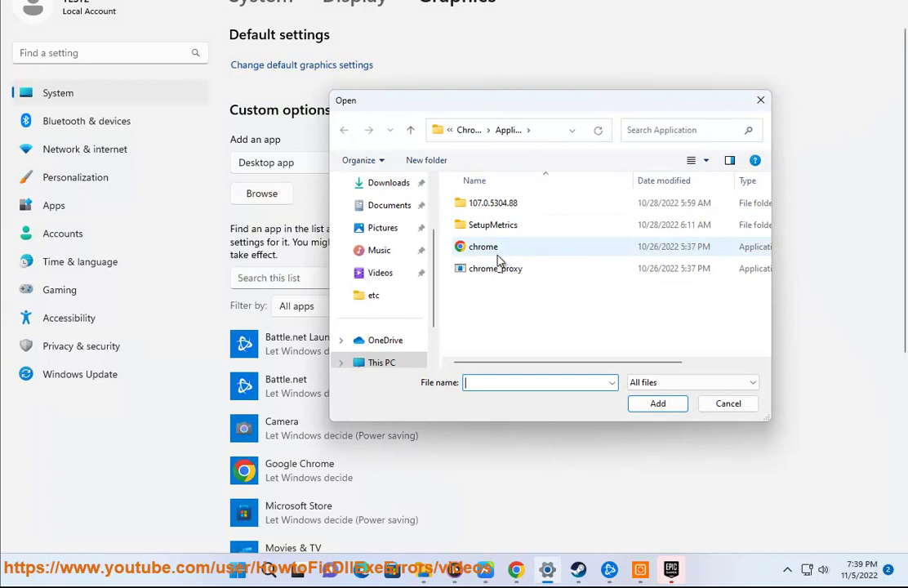
pyautogui.click(497, 251)
pyautogui.click(658, 403)
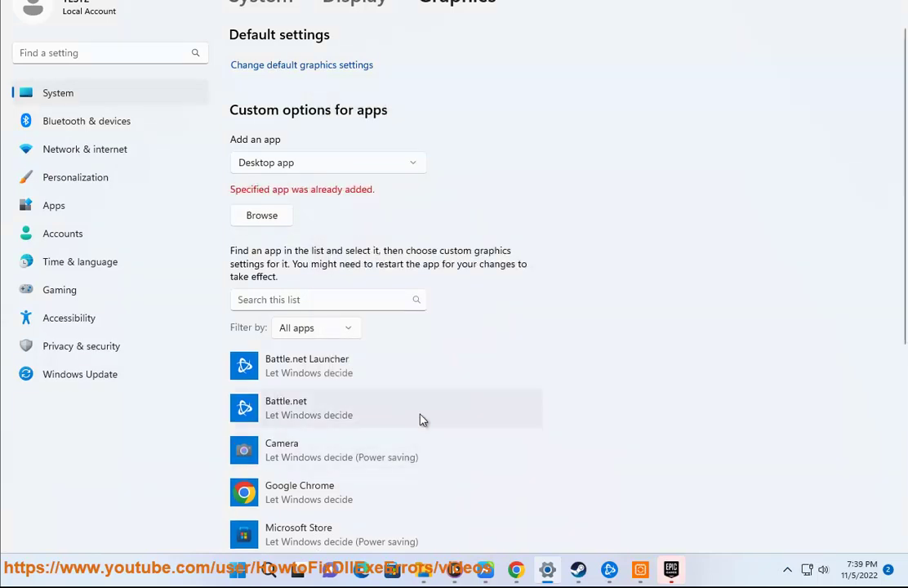
pyautogui.scroll(-2, 392, 444)
pyautogui.click(367, 342)
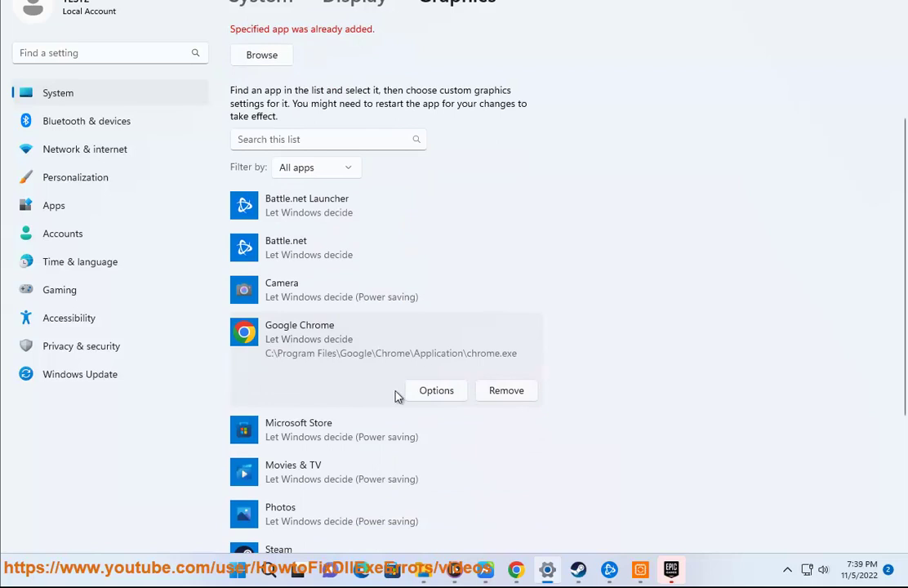
pyautogui.click(435, 392)
pyautogui.click(370, 263)
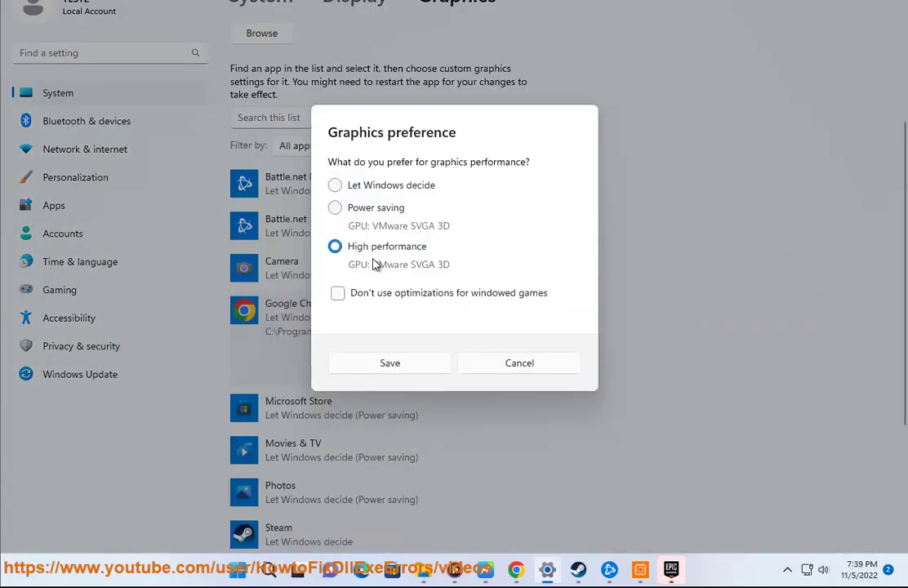
pyautogui.click(515, 367)
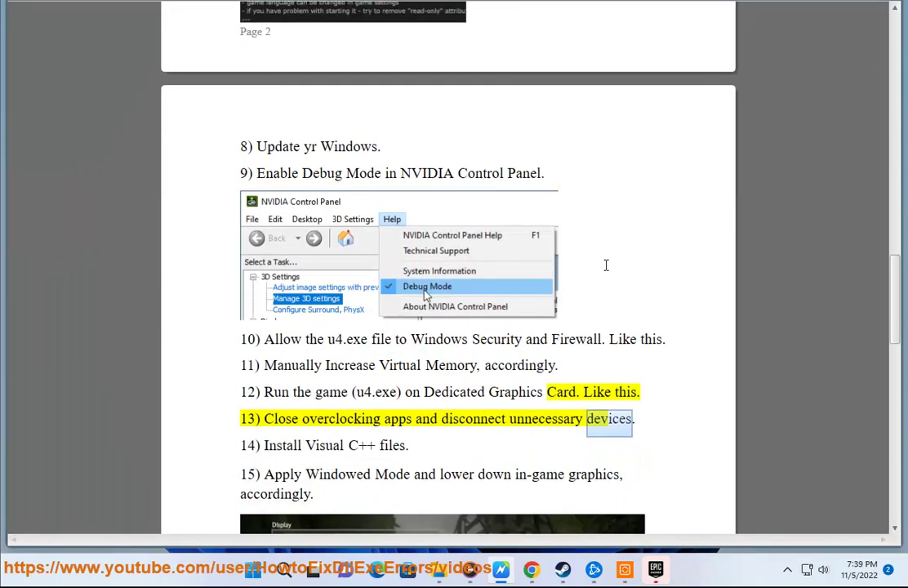
# Step: Check the removable devices listed among the hidden tray icons, then close the list
pyautogui.click(788, 569)
pyautogui.click(759, 502)
pyautogui.click(442, 465)
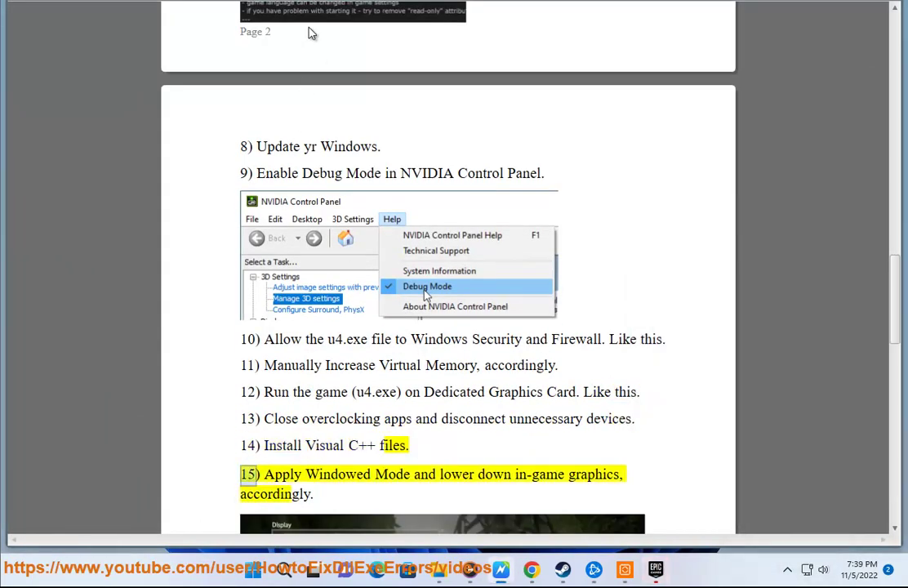
# Step: Google 'LATEST Visual C++', open Microsoft Learn's Latest supported Visual C++ Redistributable page, then minimize Chrome
pyautogui.moveTo(409, 446); pyautogui.dragTo(303, 445)
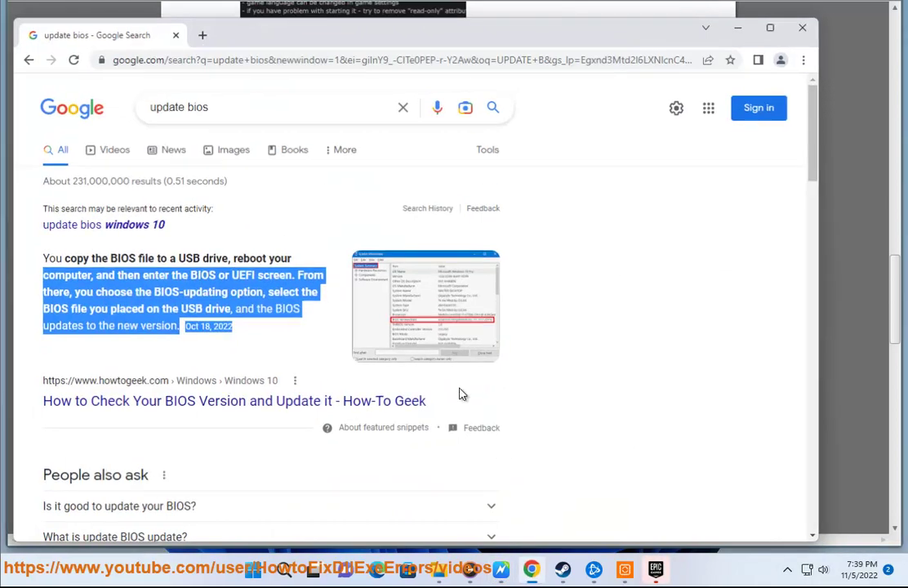
pyautogui.hotkey('alt', 'Tab')
pyautogui.click(402, 106)
pyautogui.write('LATEST Visual C++ fil')
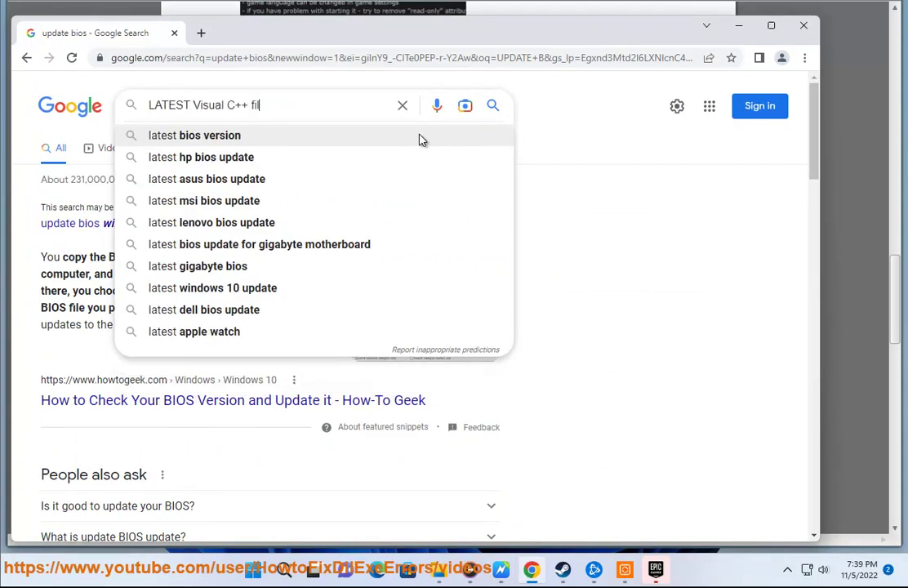
pyautogui.press('Return')
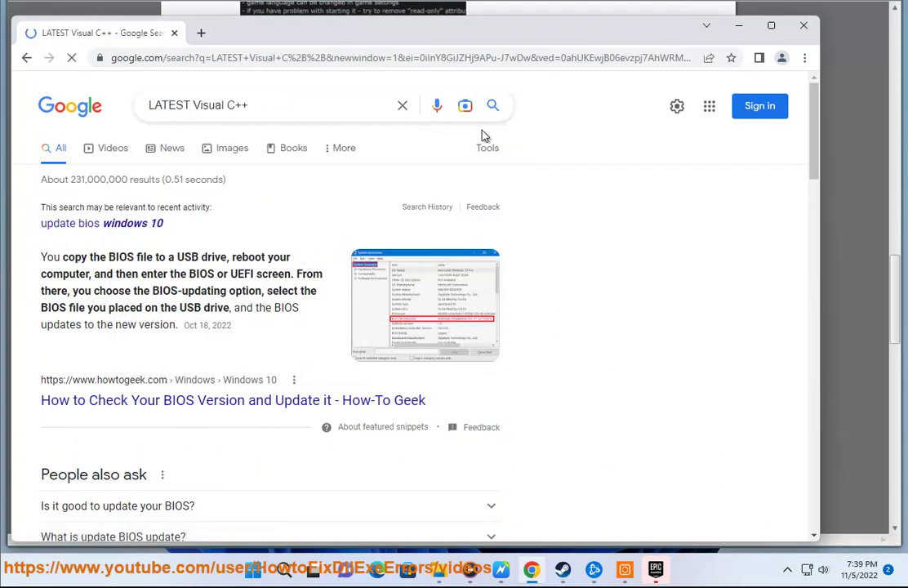
pyautogui.click(260, 228)
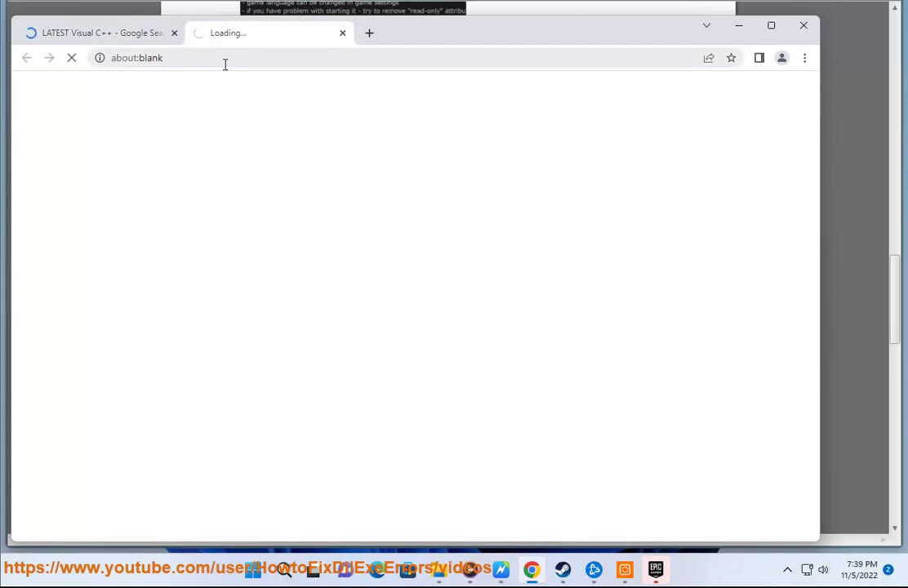
pyautogui.click(304, 57)
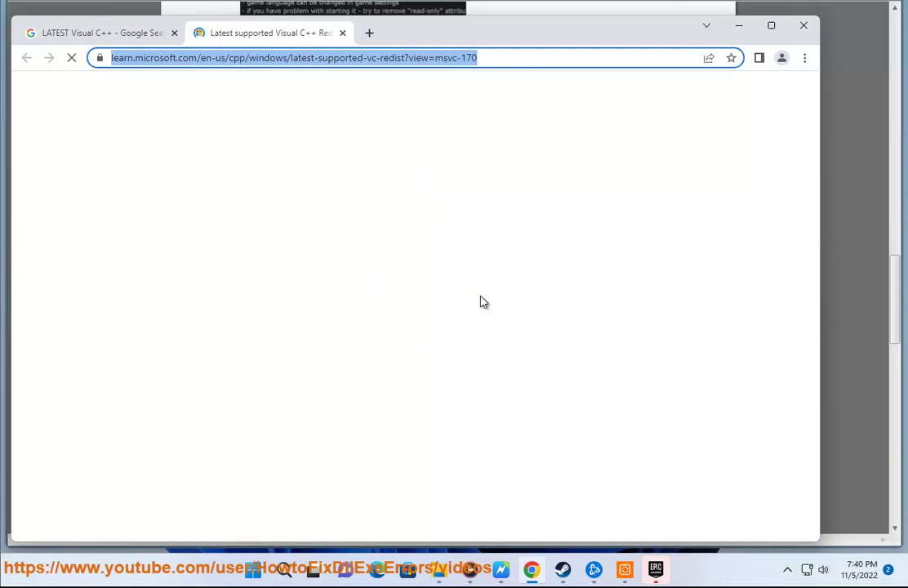
pyautogui.click(740, 31)
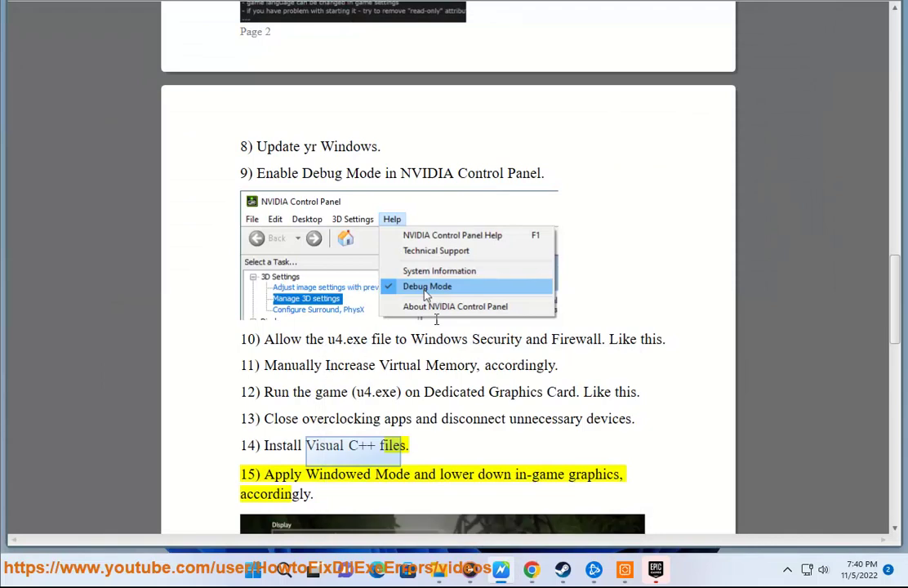
# Step: Briefly open Steam's sign-in, then bring Chrome back and scroll to the ARM64/X86/X64 vc_redist table
pyautogui.scroll(-3, 373, 170)
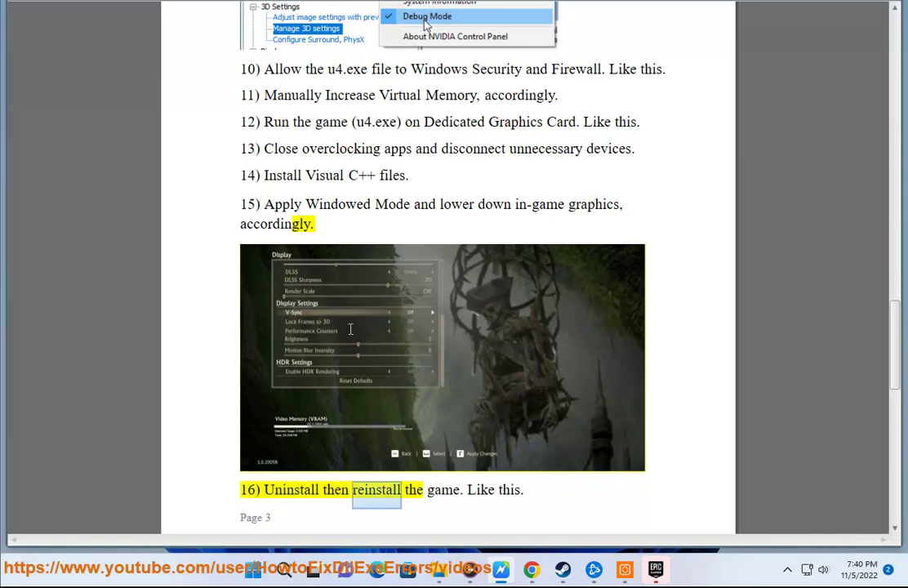
pyautogui.scroll(-5, 344, 327)
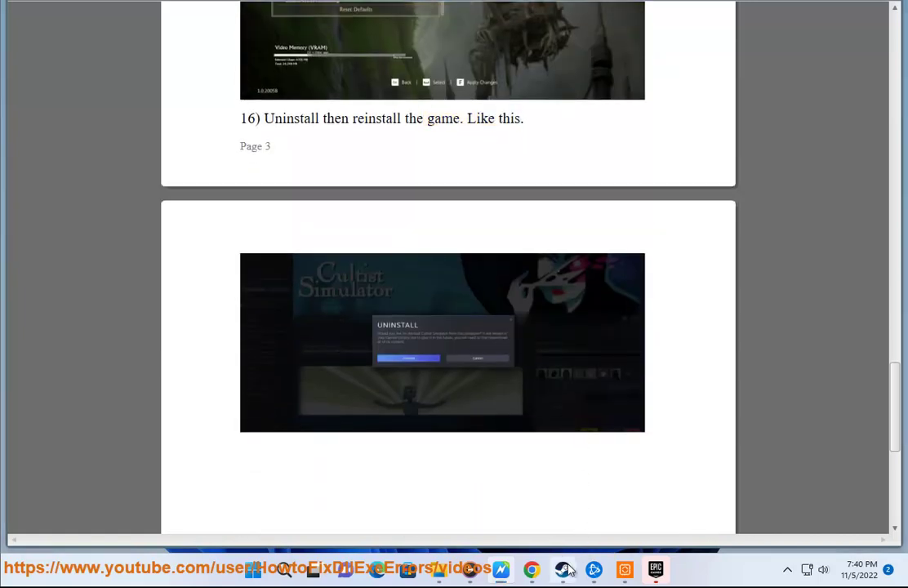
pyautogui.click(361, 237)
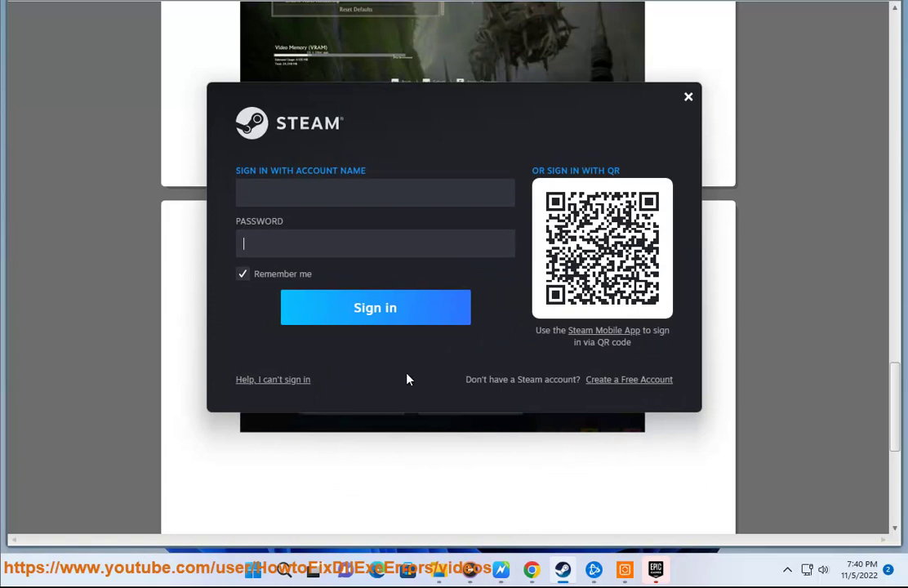
pyautogui.click(449, 460)
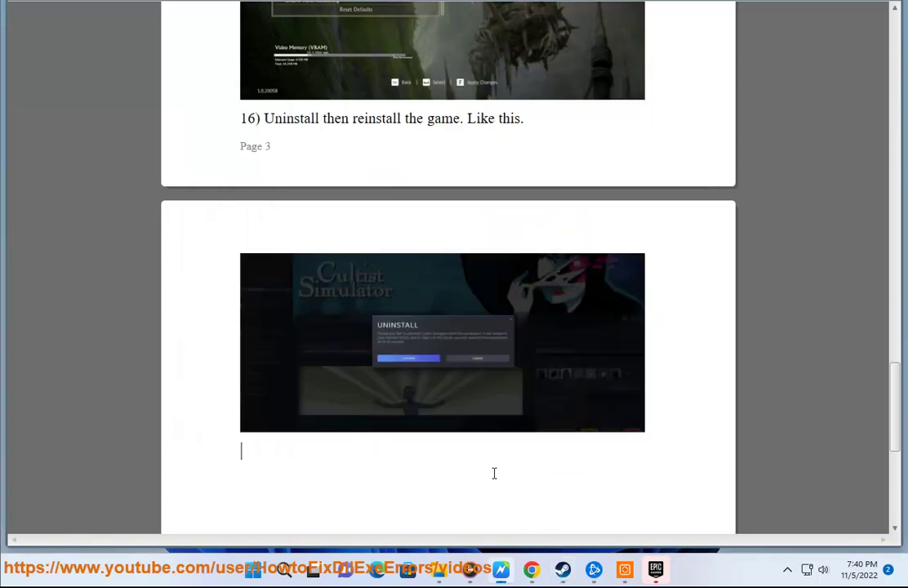
pyautogui.click(531, 569)
pyautogui.scroll(-5, 360, 327)
pyautogui.scroll(-3, 374, 354)
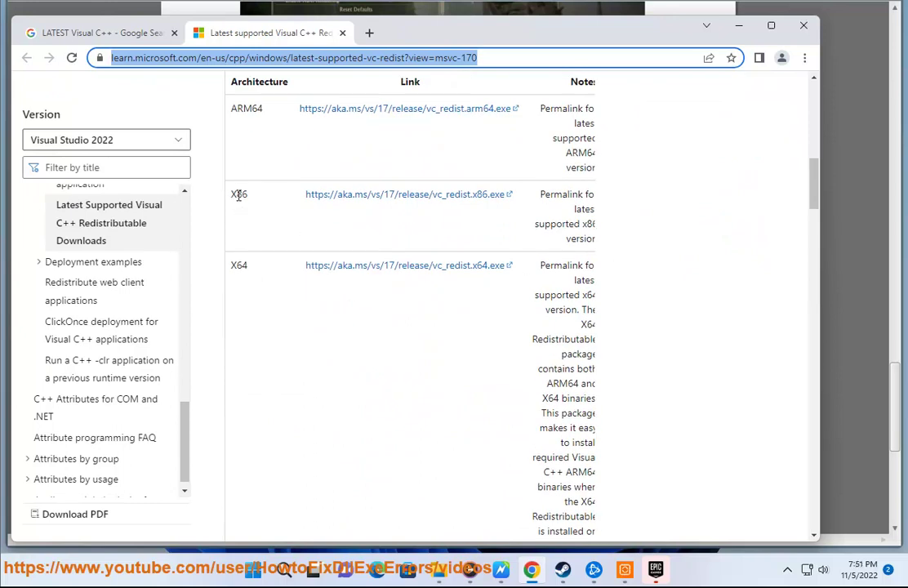
# Step: Confirm in System Information that the PC is x64-based, then mark the X64 download entry
pyautogui.doubleClick(238, 195)
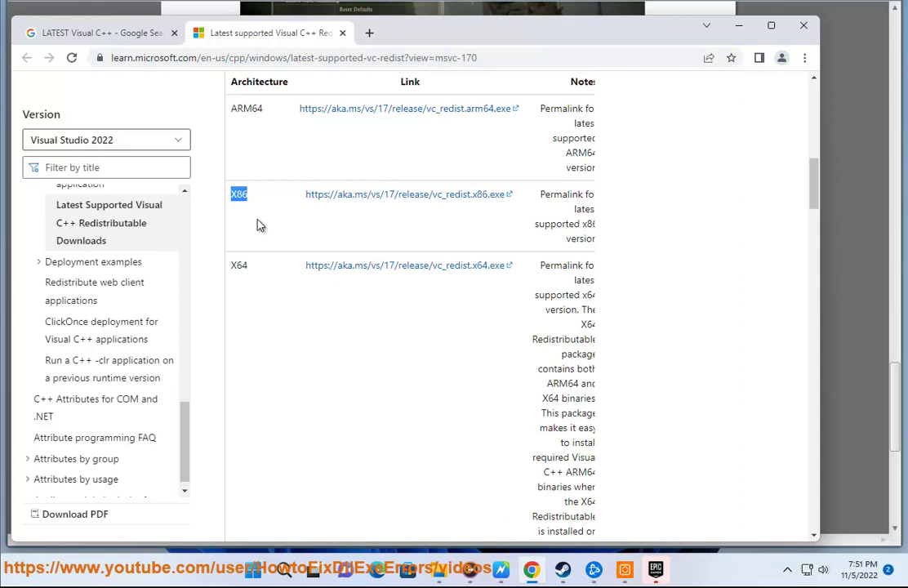
pyautogui.doubleClick(250, 83)
pyautogui.click(284, 569)
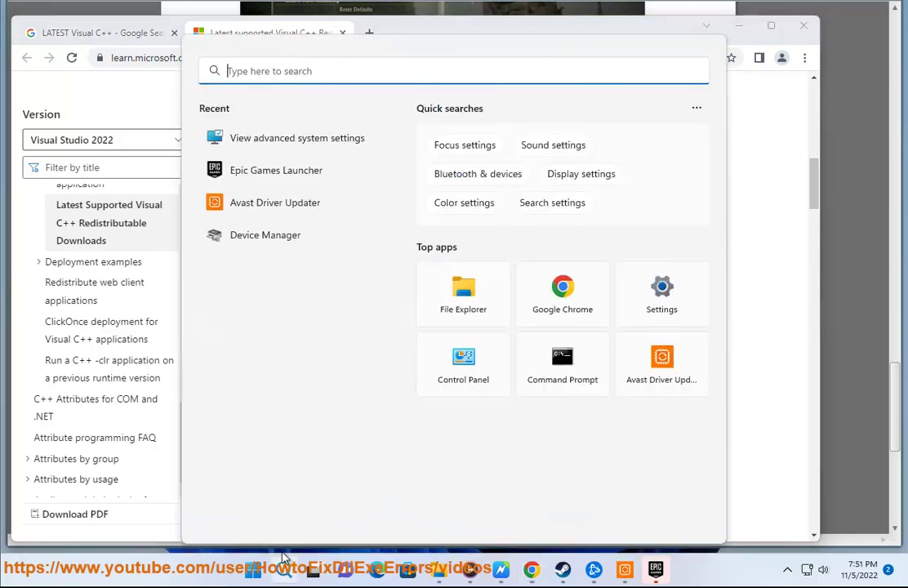
pyautogui.write('SYS')
pyautogui.click(278, 256)
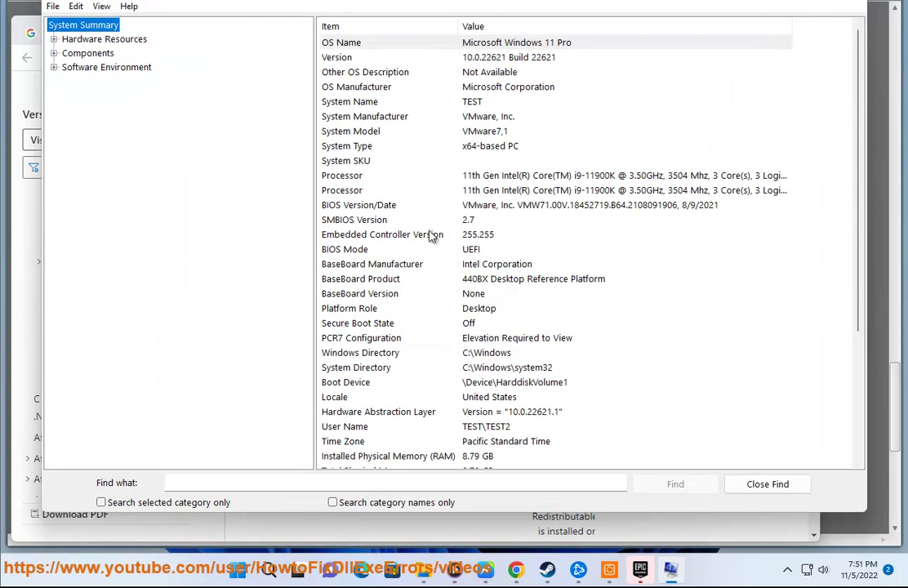
pyautogui.click(480, 152)
pyautogui.hotkey('alt', 'F4')
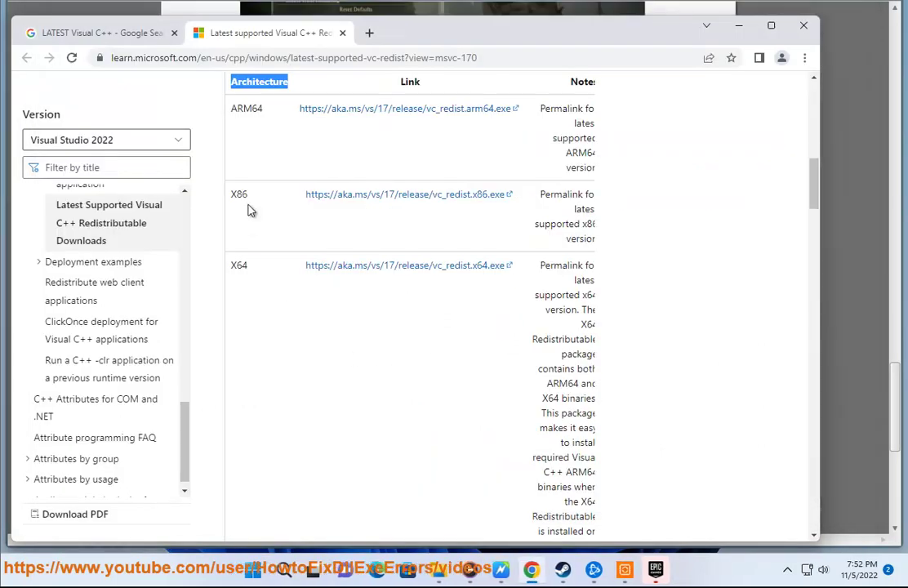
pyautogui.doubleClick(238, 264)
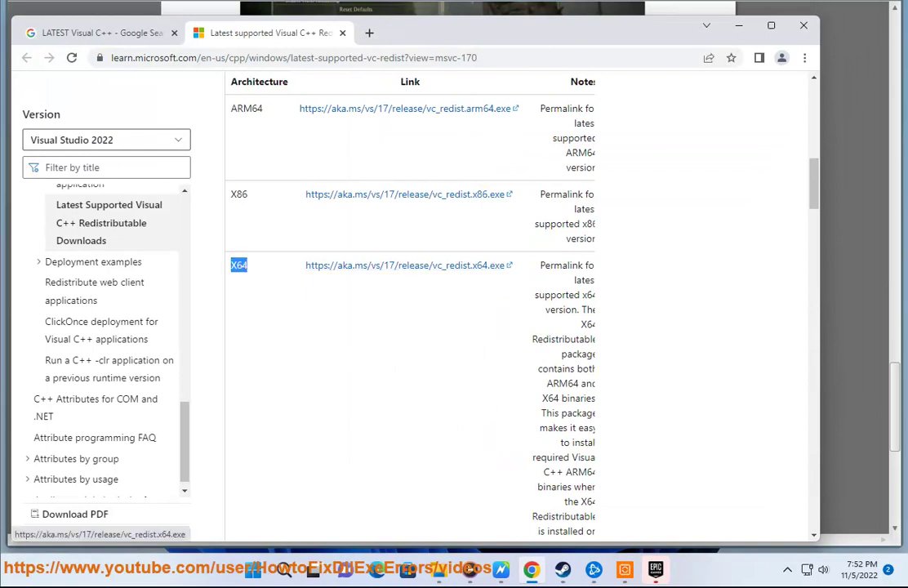